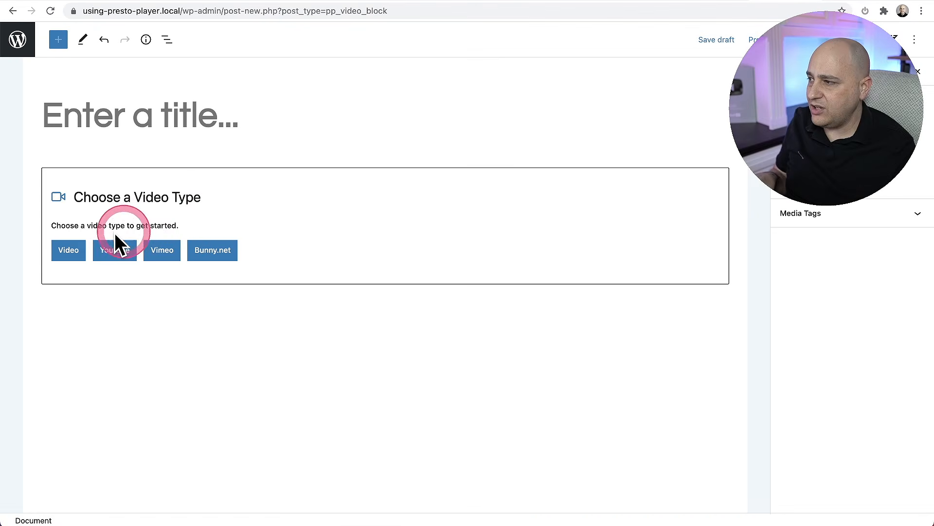
Set the video type to Bunny.net and insert Presto-Player-Introduction.mp4 from the public video library.
click(73, 253)
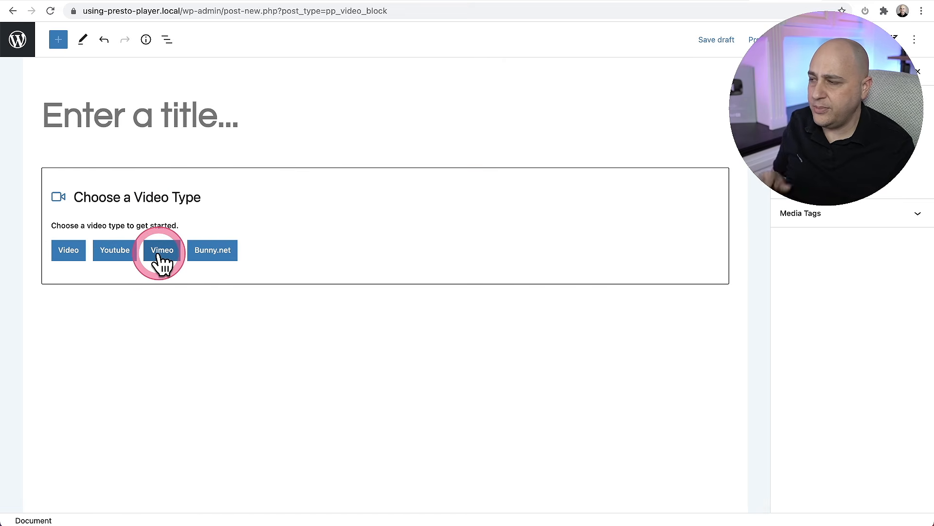
click(209, 257)
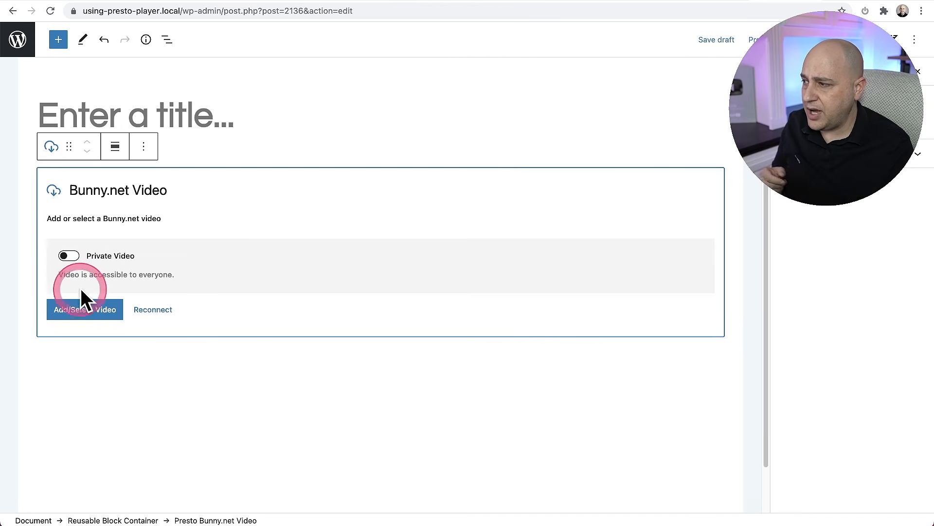
click(88, 311)
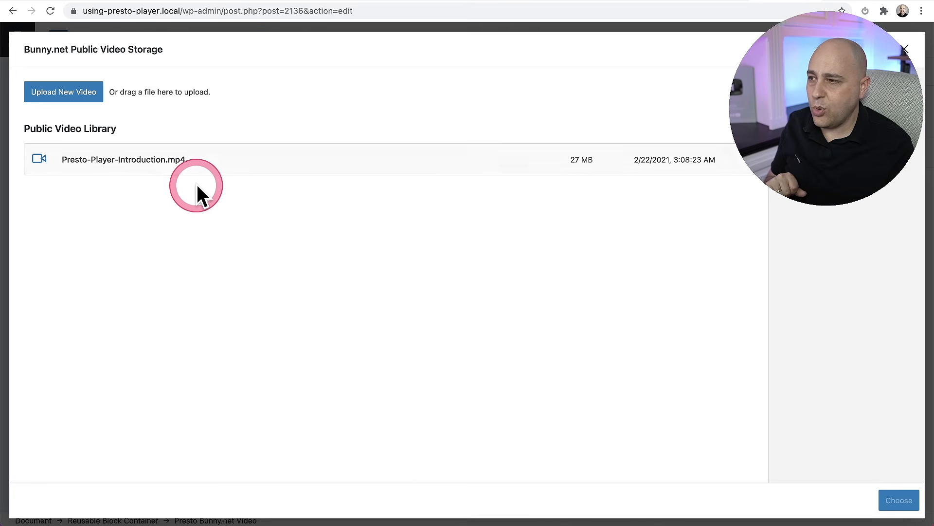
click(66, 93)
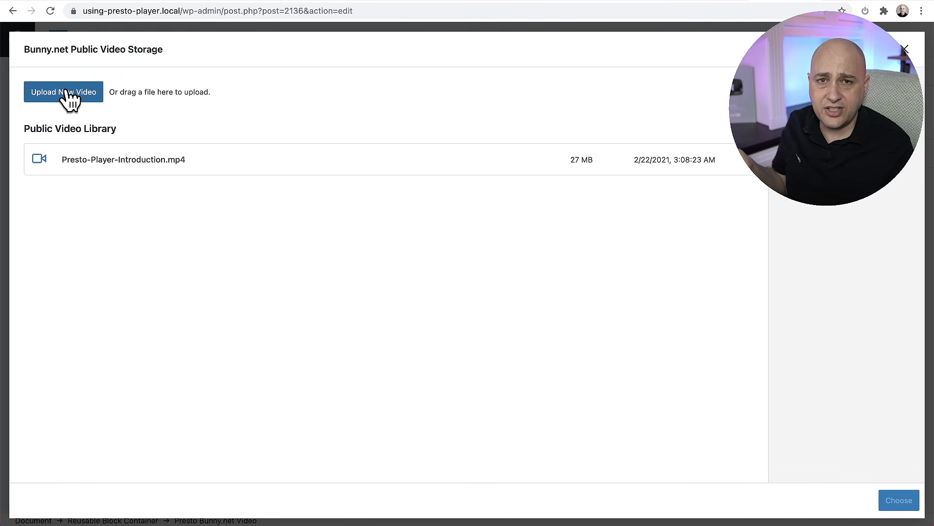
click(181, 135)
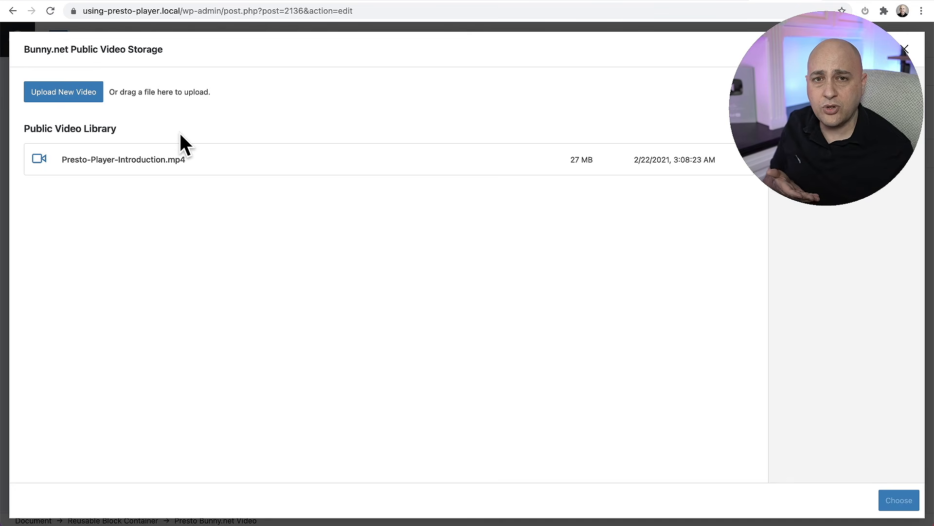
click(266, 157)
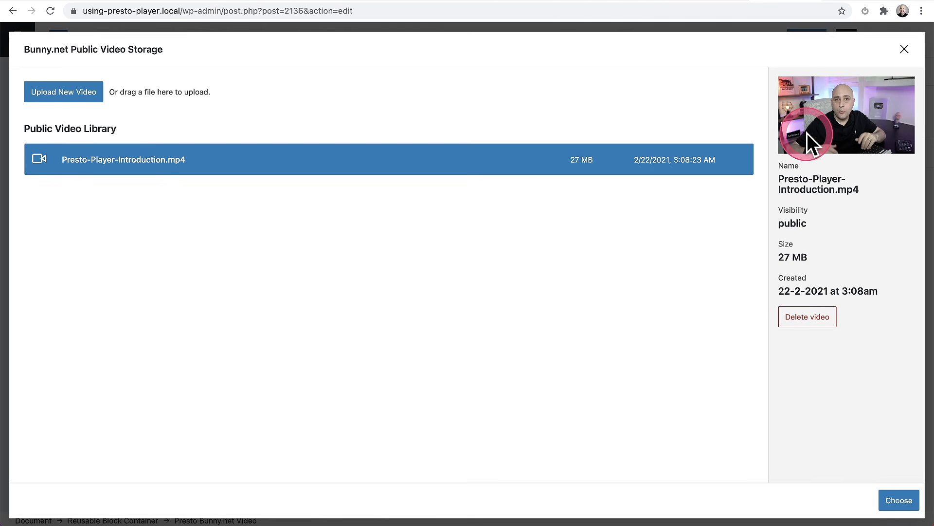
drag(777, 257, 813, 257)
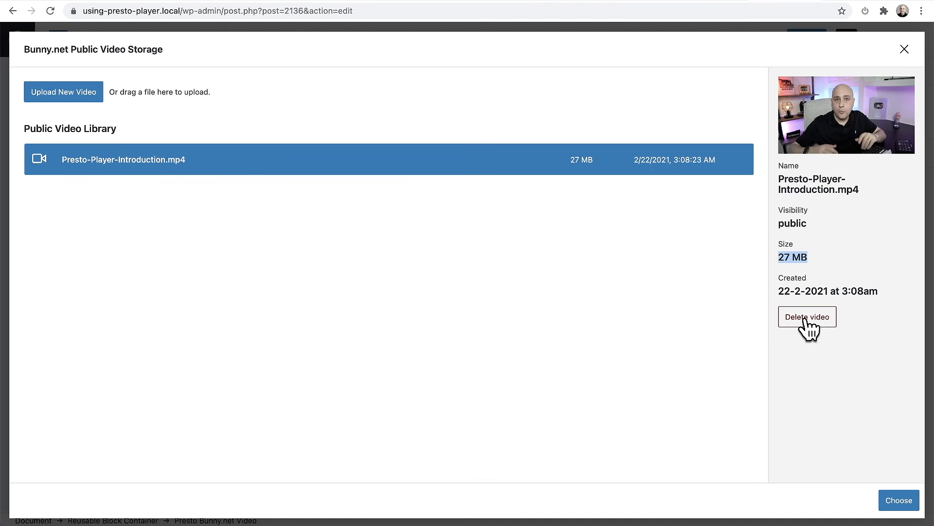
click(894, 501)
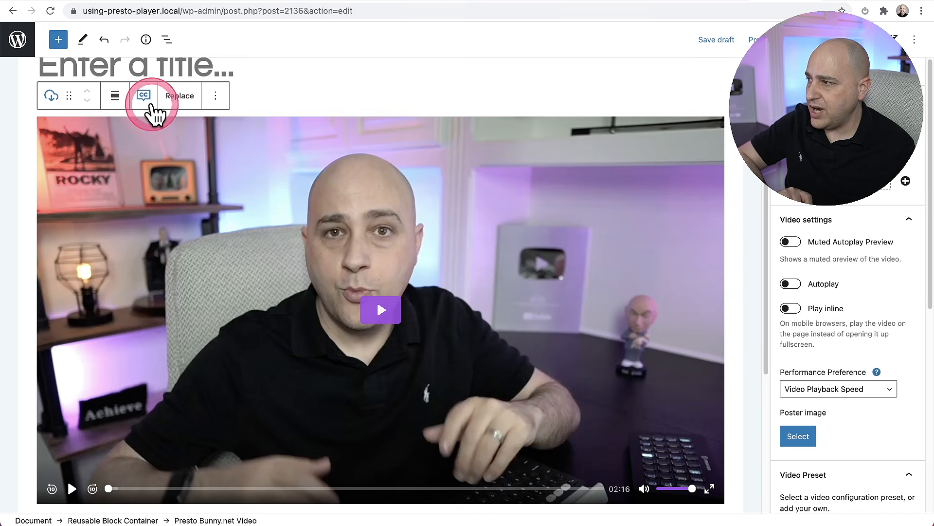
Add the Presto-Player-Introduction.mp4.vtt file from the media library as a caption track for the video.
click(146, 99)
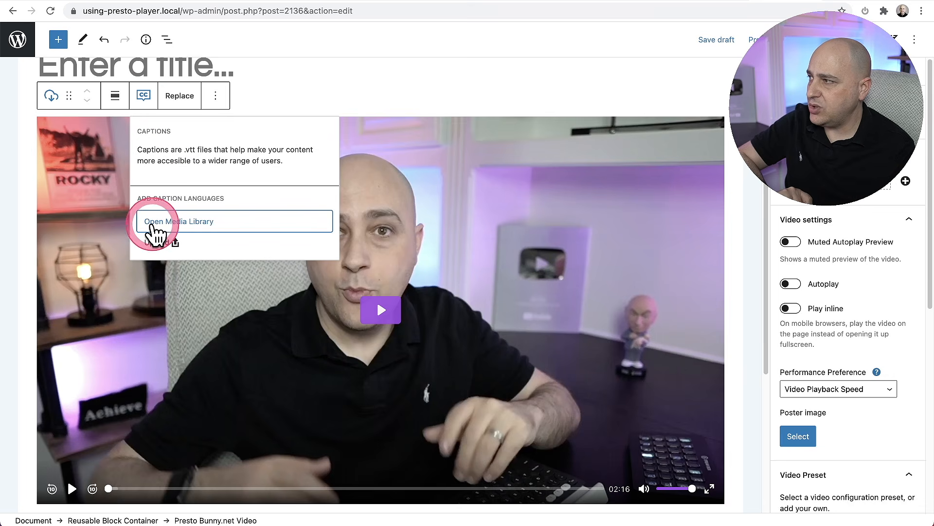
click(188, 221)
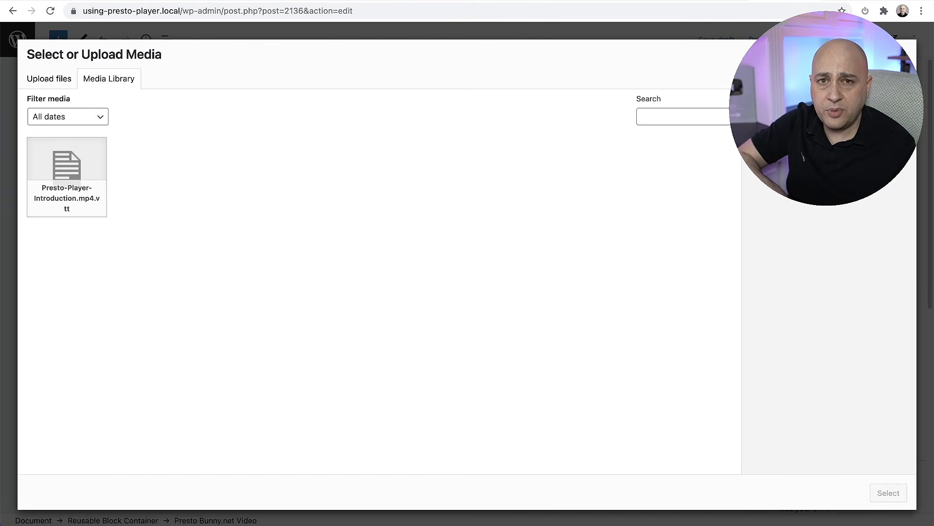
click(513, 83)
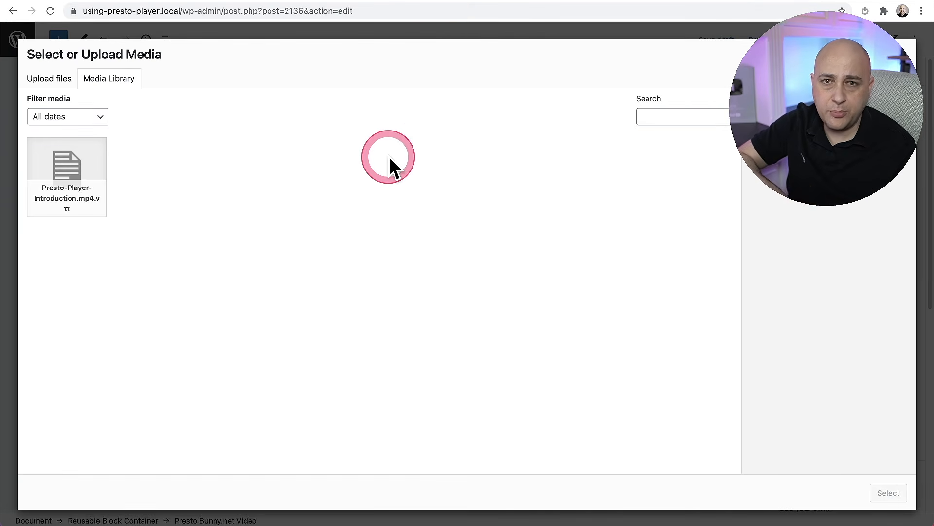
click(88, 167)
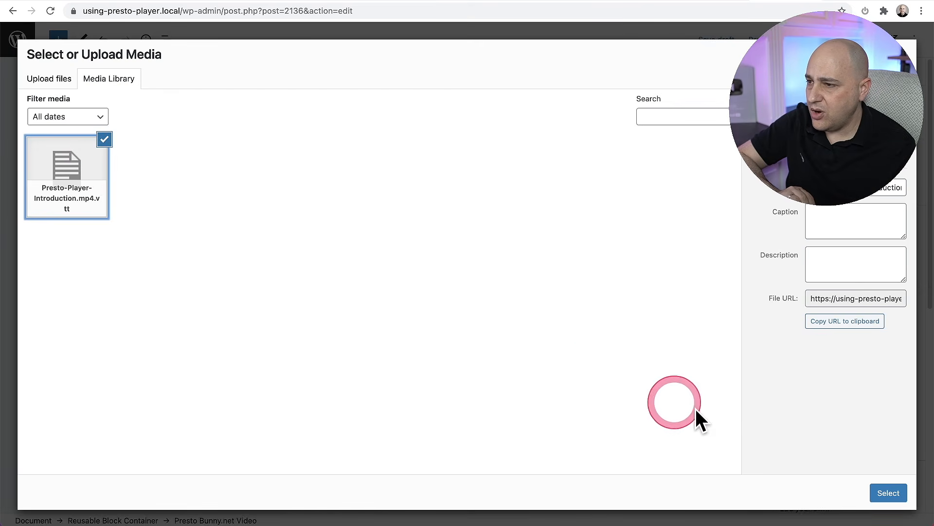
click(888, 492)
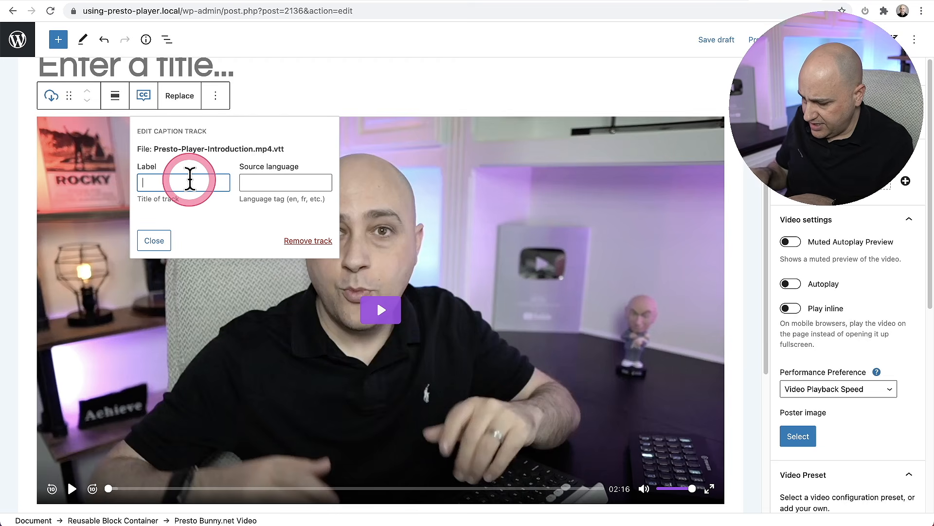
Label the caption track English, set its source language to en, and close the caption settings.
text(English)
key(Tab)
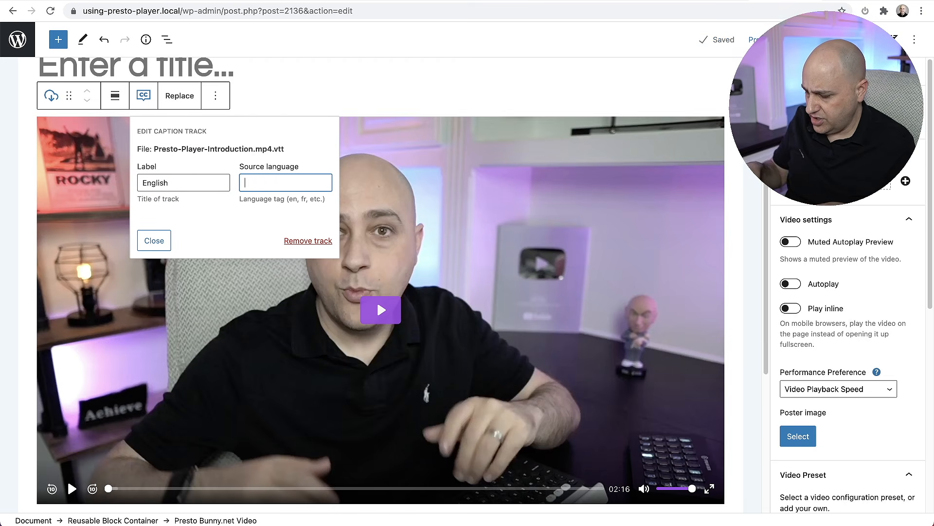
text(e)
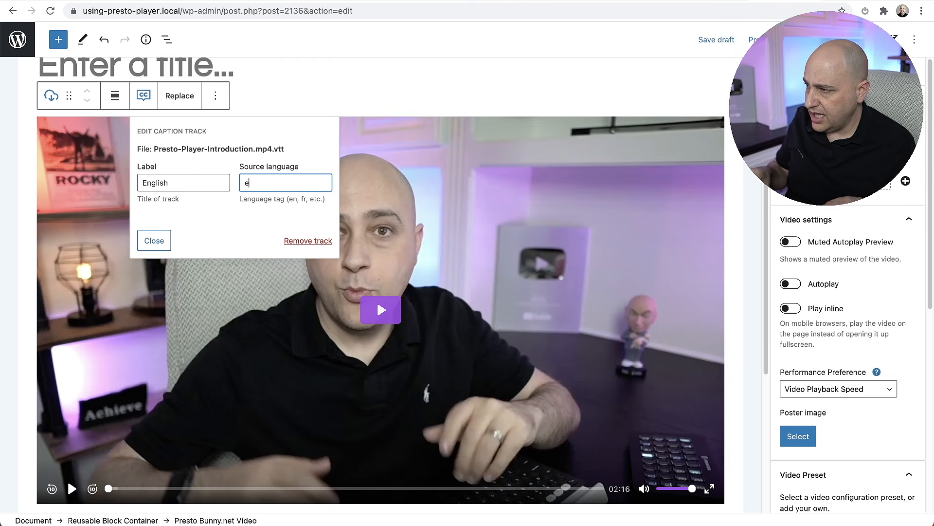
text(n)
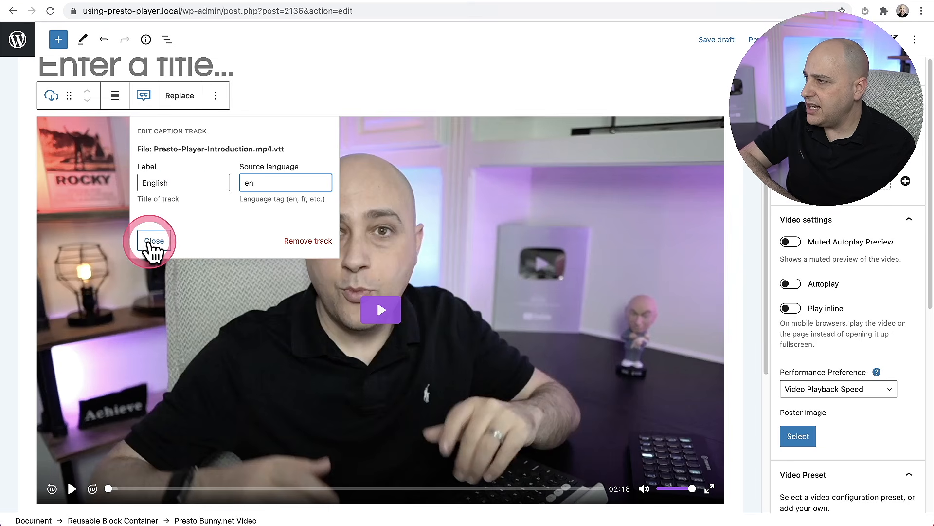
click(153, 242)
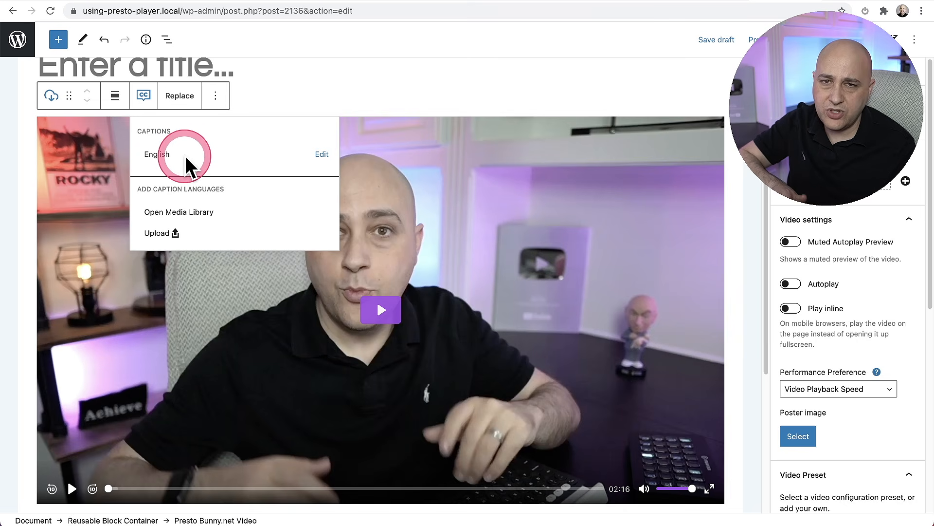
click(450, 95)
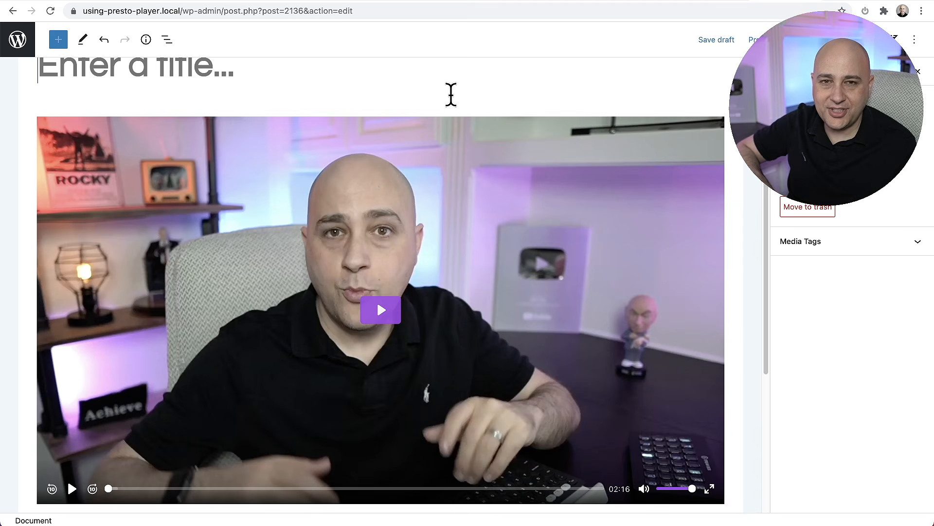
Add a chapter to the video block at 1:00 titled "Cool Player Huh".
click(457, 102)
click(486, 261)
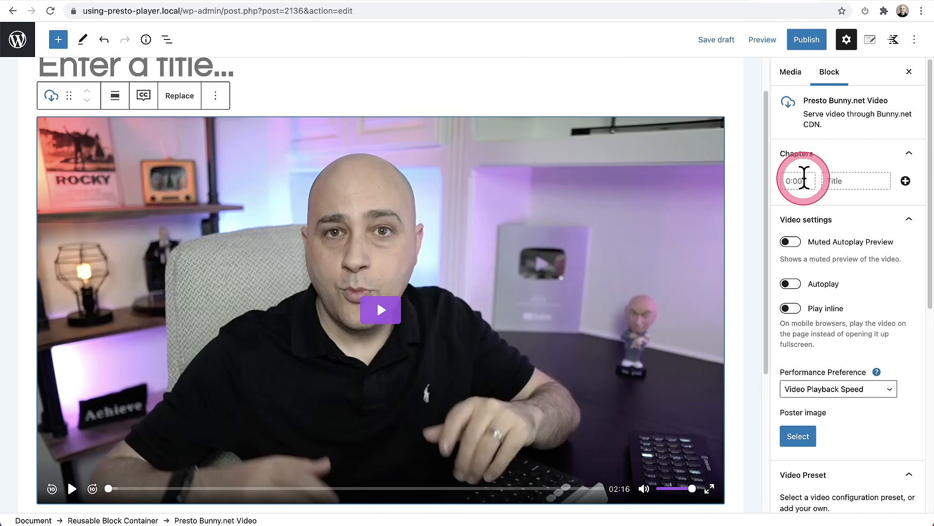
click(803, 180)
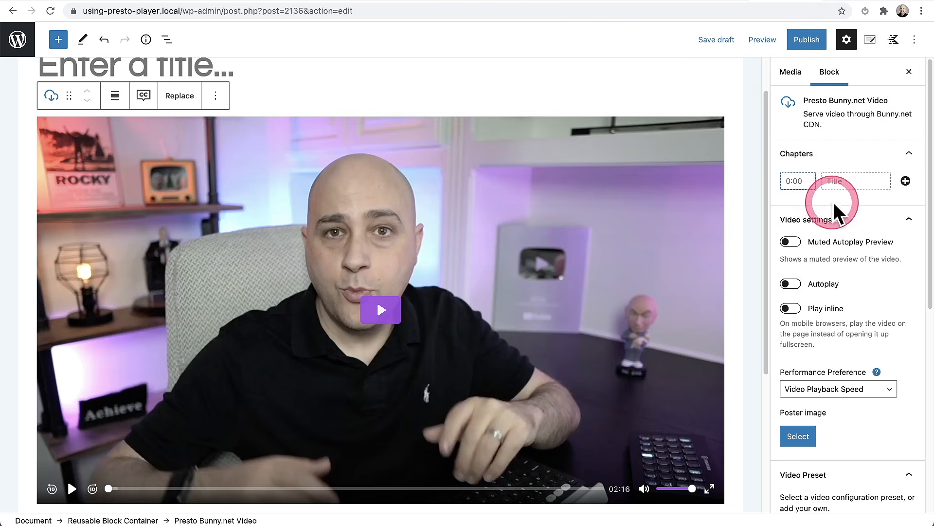
text(:00)
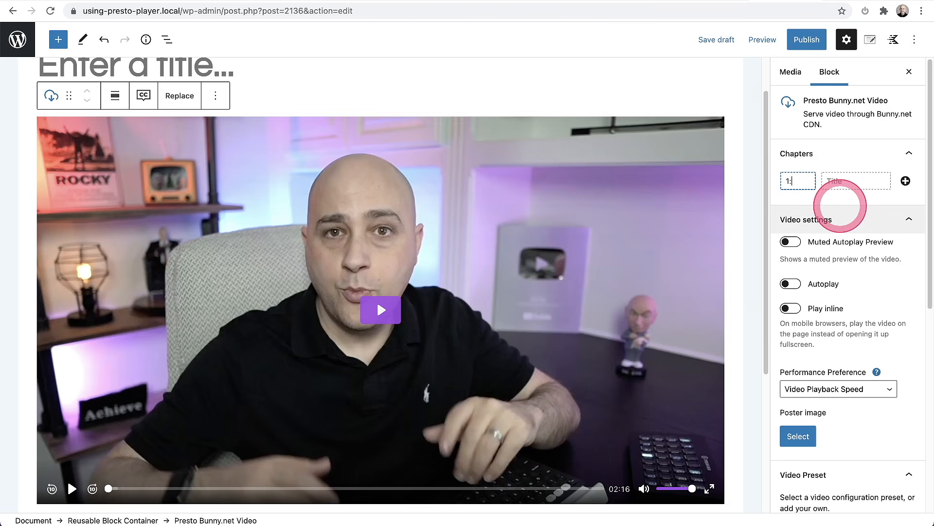
click(855, 179)
text(Cool Player Hun)
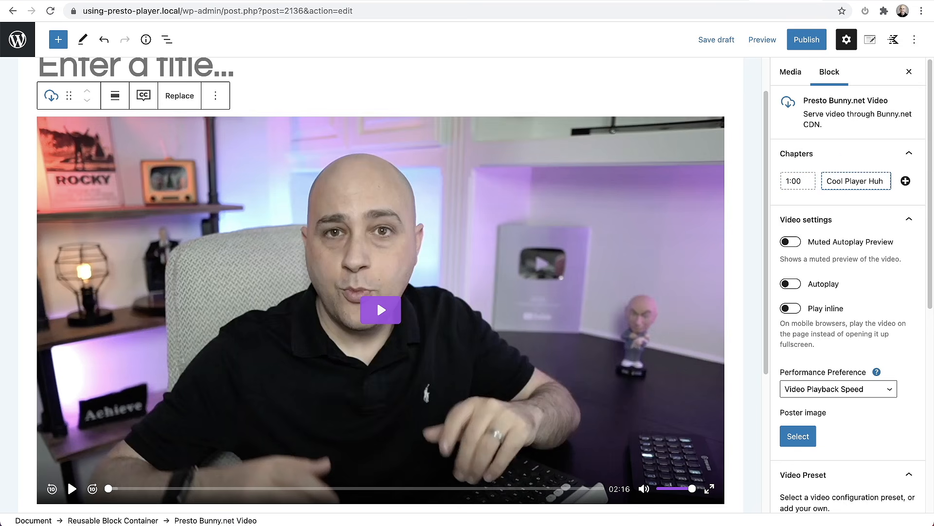
click(906, 181)
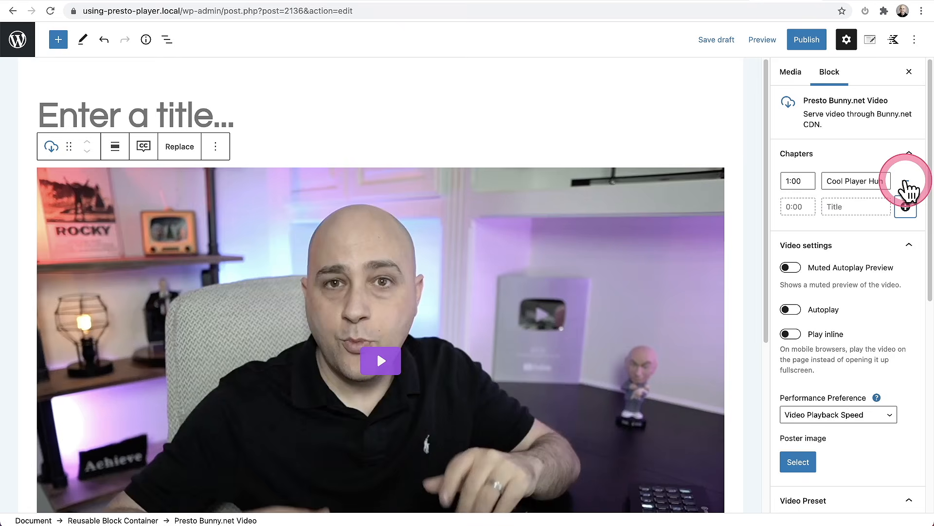
click(282, 316)
scroll(282, 317, down, 4)
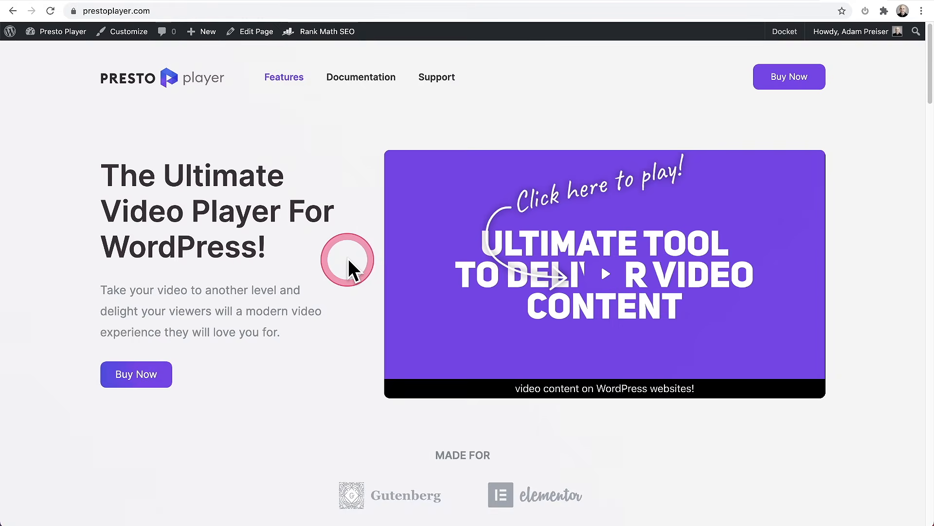
Examine the chapter list and timeline markers of the Full Feature Overview video on prestoplayer.com.
scroll(348, 263, down, 10)
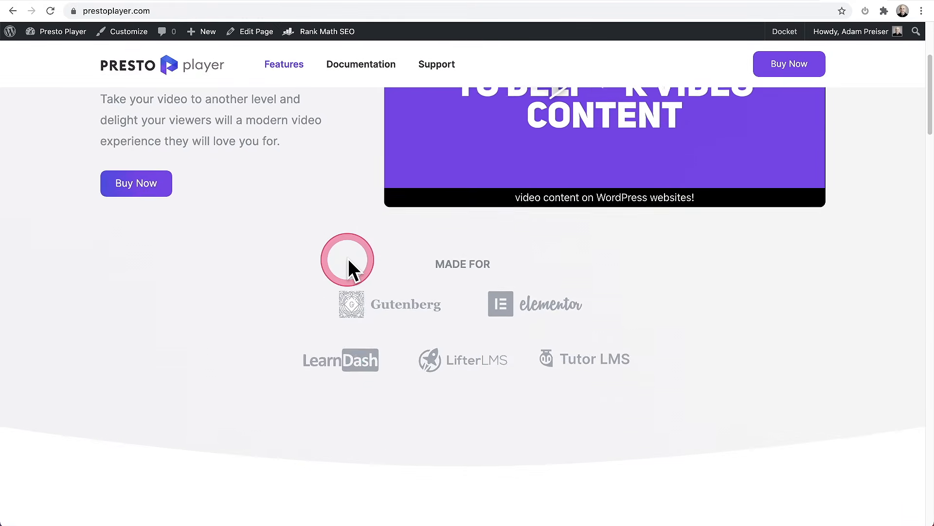
scroll(349, 258, down, 15)
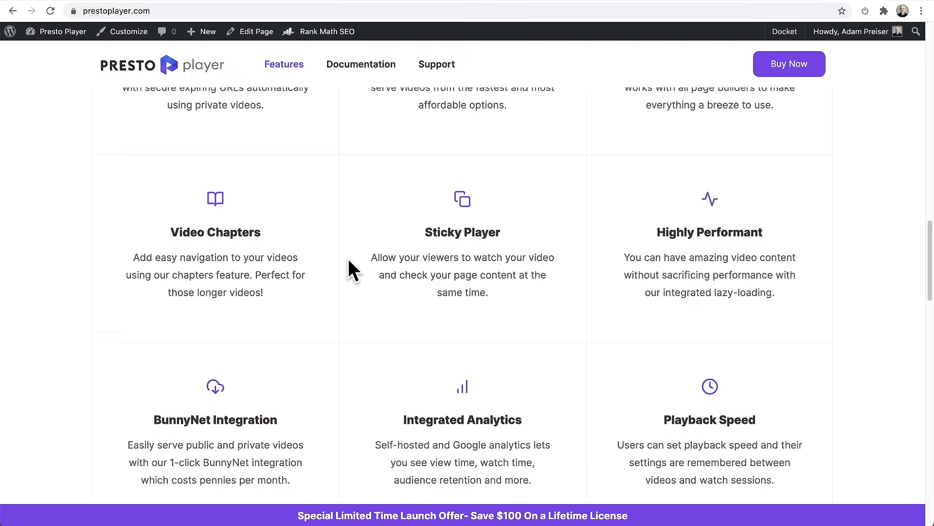
scroll(349, 258, down, 3)
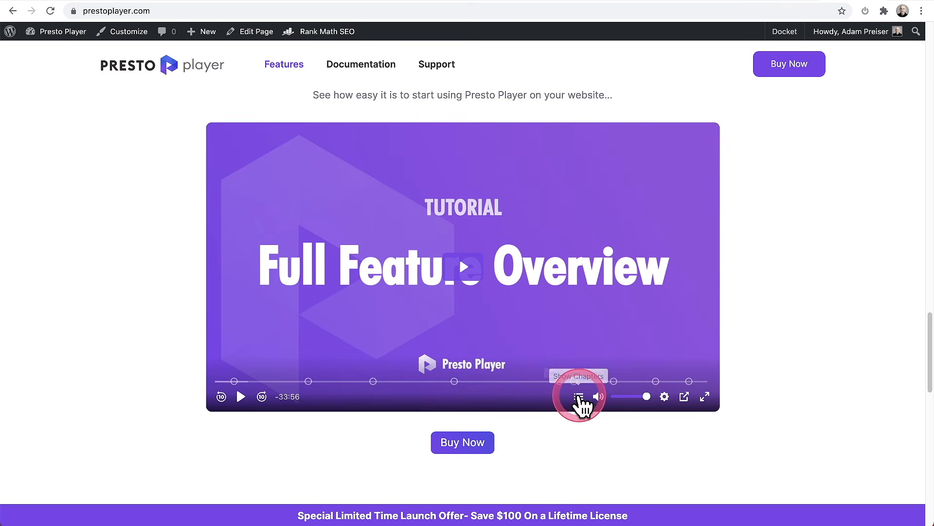
click(580, 400)
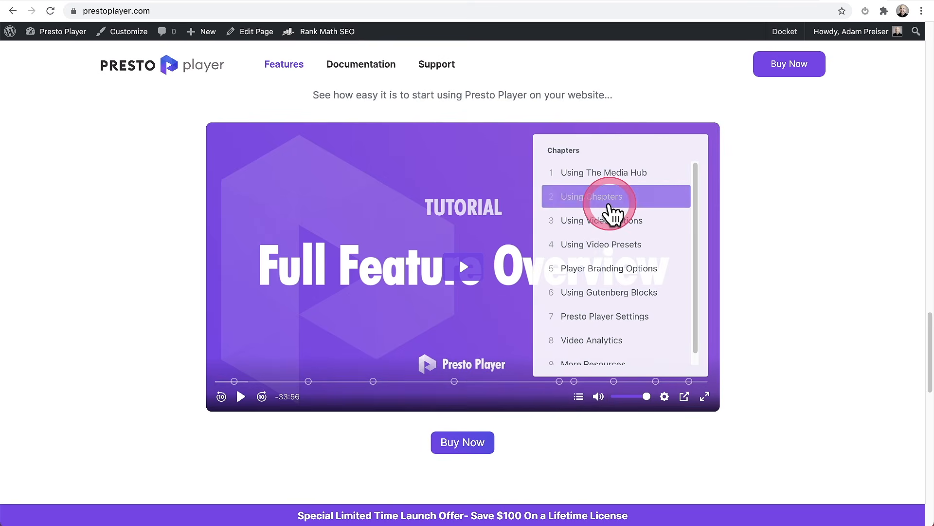
scroll(608, 209, down, 3)
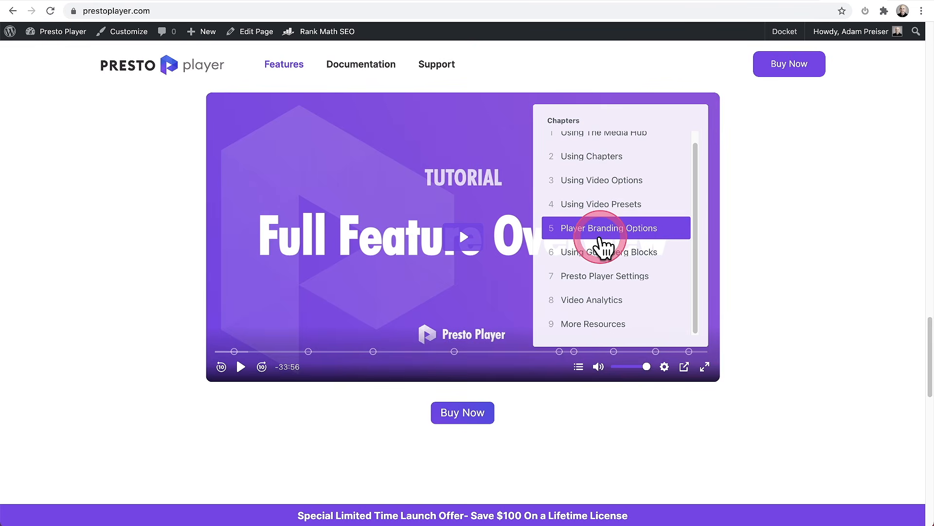
scroll(613, 240, up, 1)
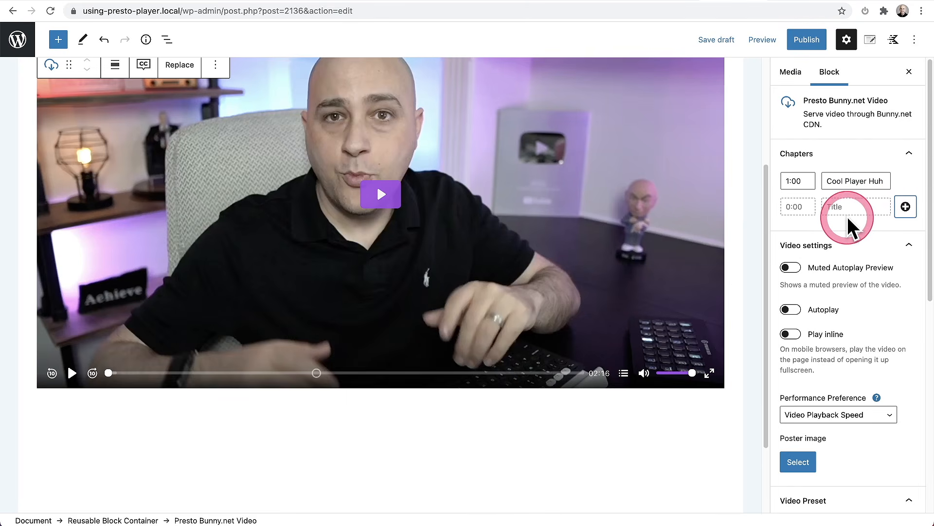
View the muted autoplay preview with captions and overlay on the prestoplayer.com home page.
scroll(849, 226, down, 3)
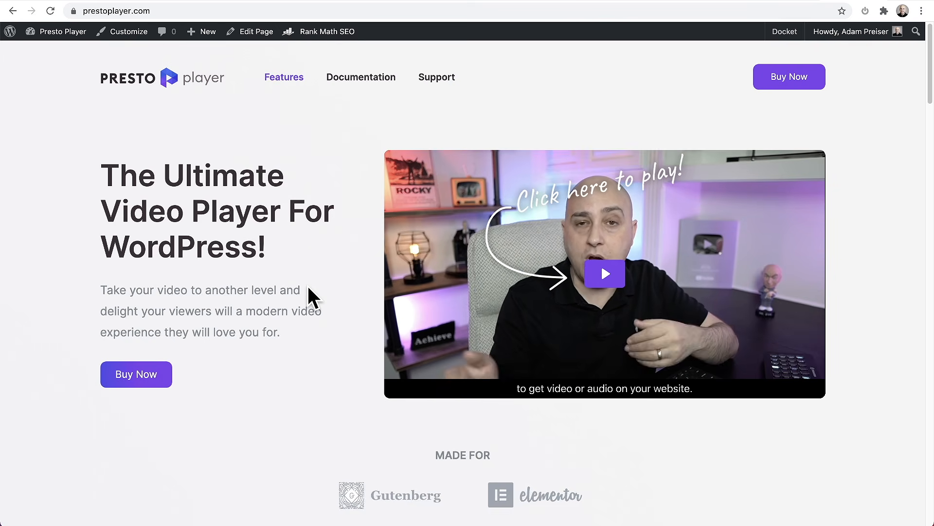
click(312, 285)
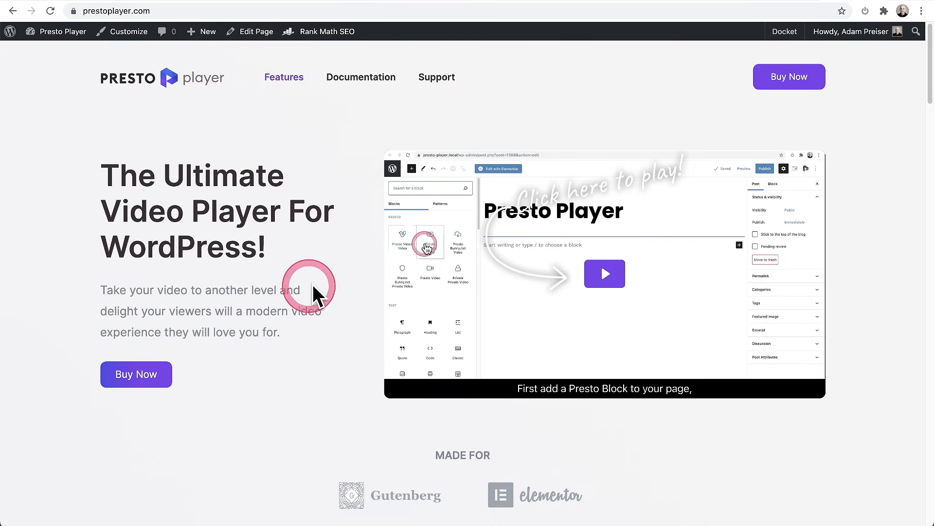
click(290, 280)
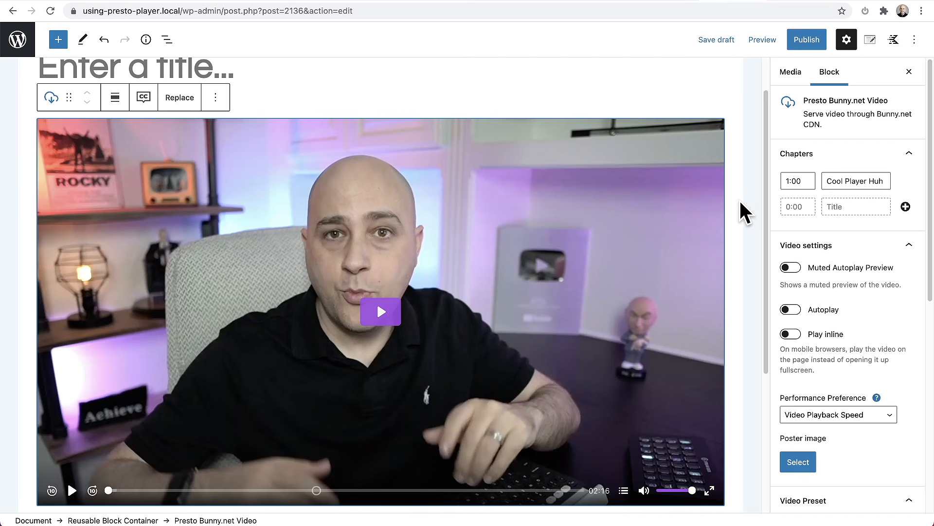
Enable Muted Autoplay Preview for the video, together with Muted Preview Captions and Muted Preview Overlay.
click(790, 267)
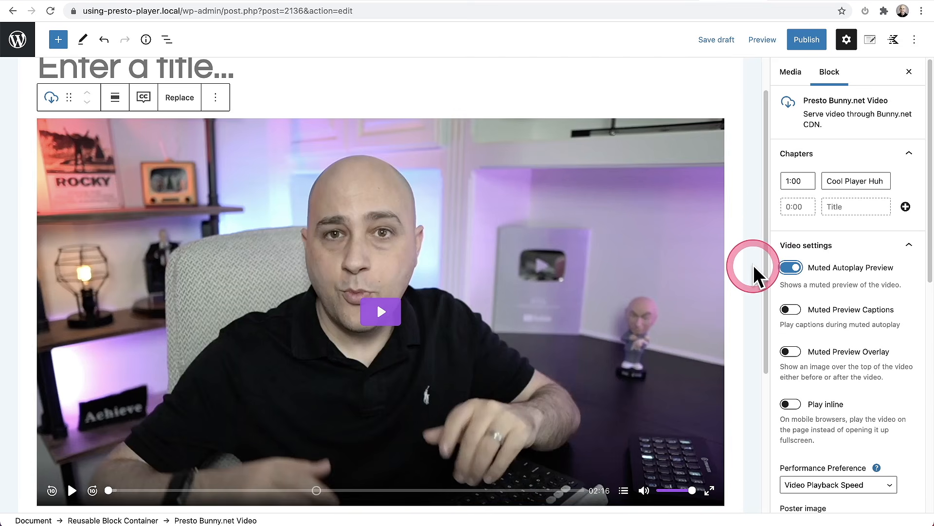
scroll(854, 276, down, 5)
click(810, 208)
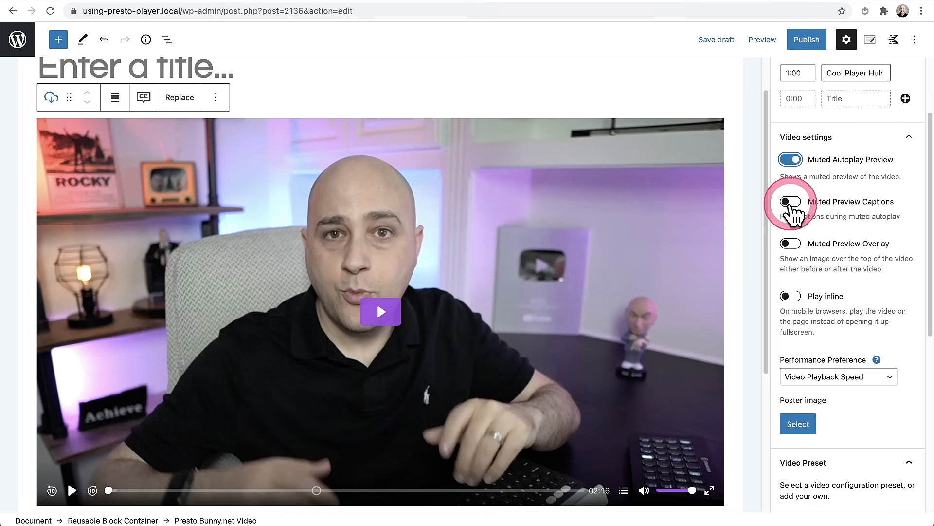
click(790, 201)
scroll(816, 205, down, 2)
click(816, 206)
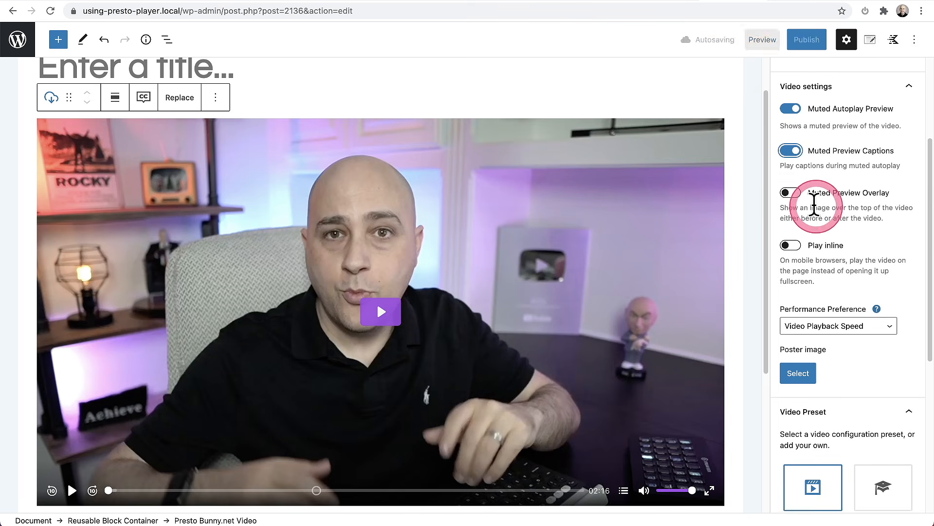
click(790, 200)
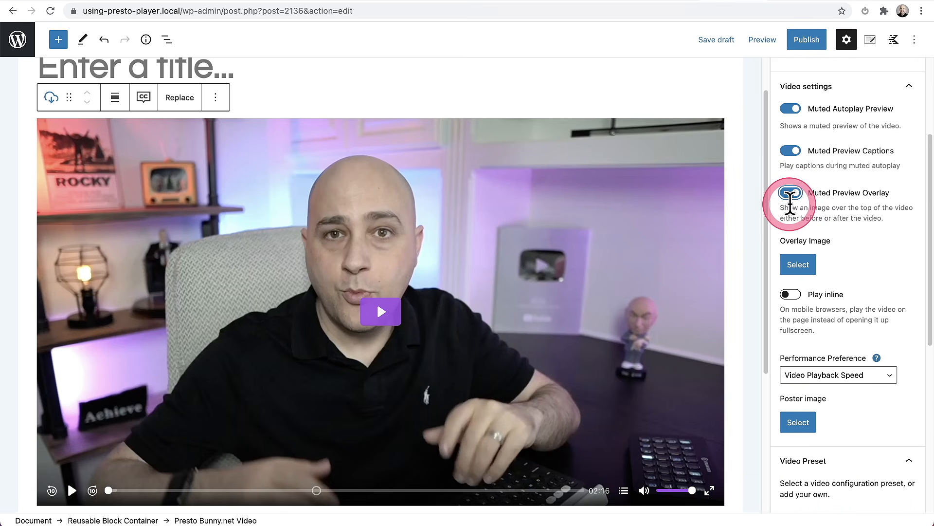
Choose the "Click here to play!" arrow image from the media library as the muted preview's overlay image.
scroll(834, 205, down, 2)
click(798, 213)
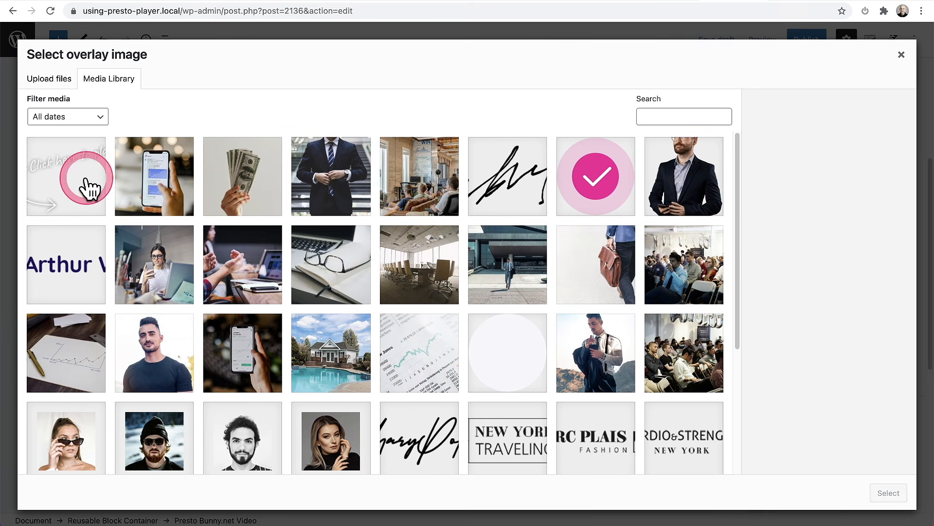
click(88, 187)
click(882, 495)
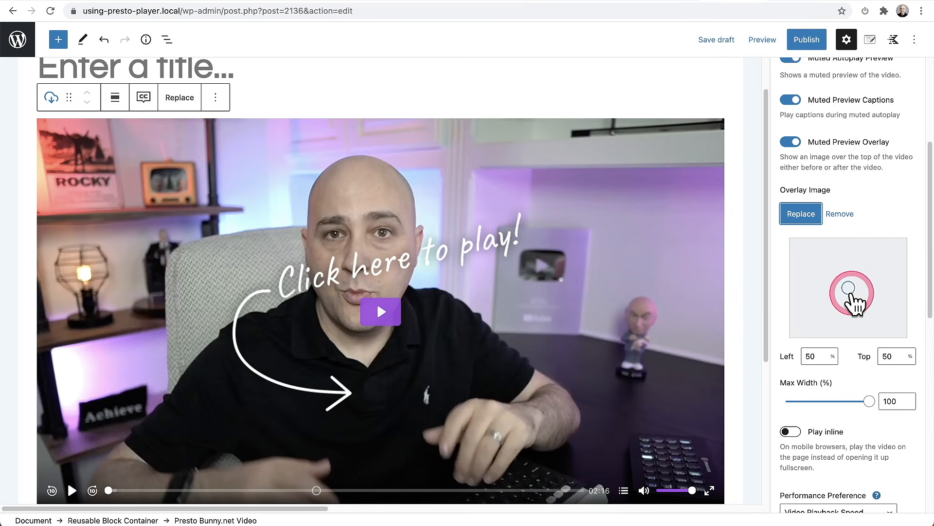
Position the overlay image at 49% left and 29% top, try a 51% maximum width, and return it to 100%.
drag(851, 292, 847, 266)
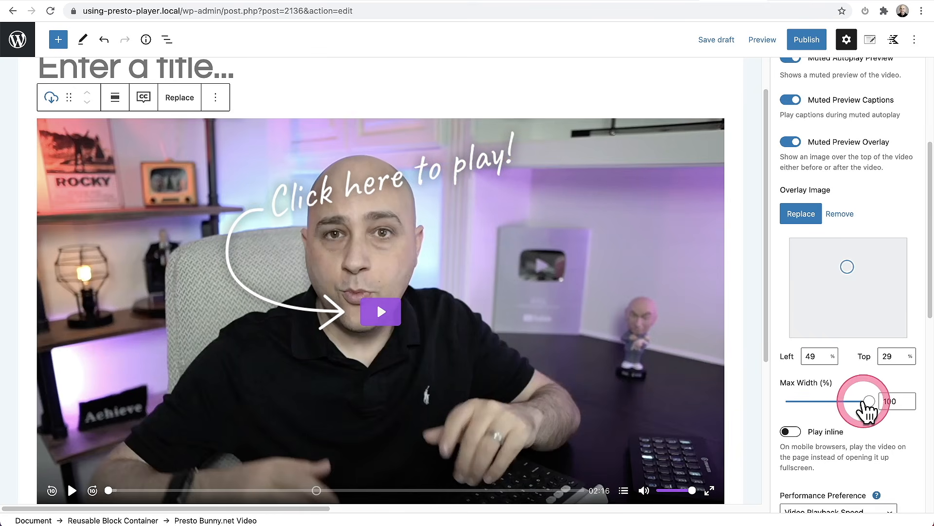
click(828, 402)
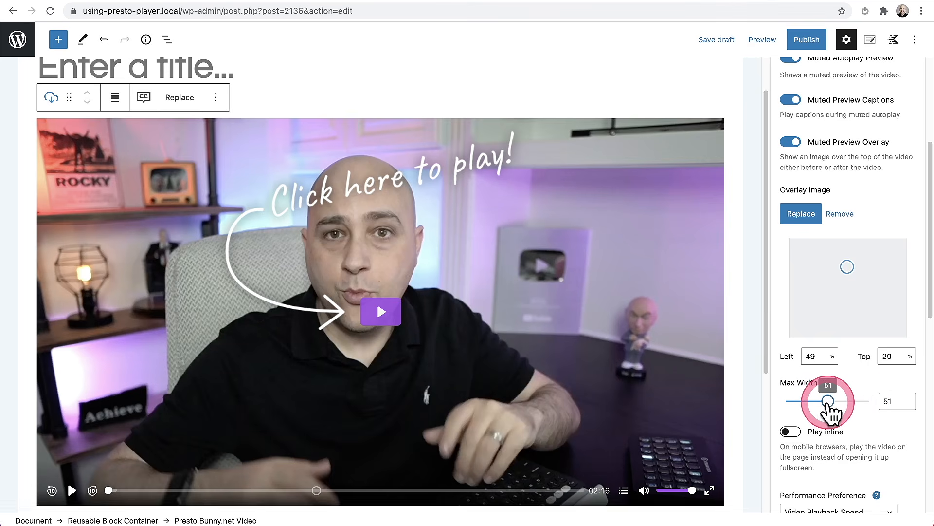
drag(829, 402, 916, 388)
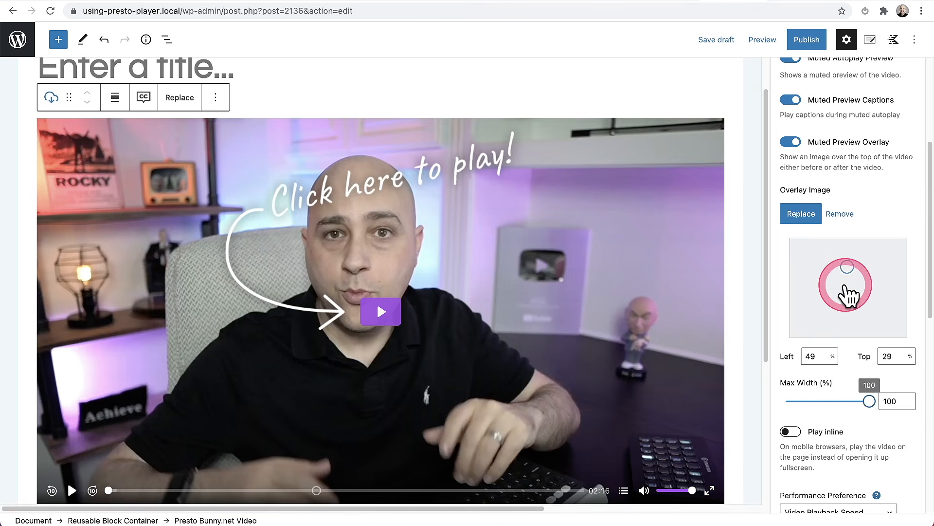
Enable Play inline so mobile browsers play the video on the page.
scroll(842, 354, down, 5)
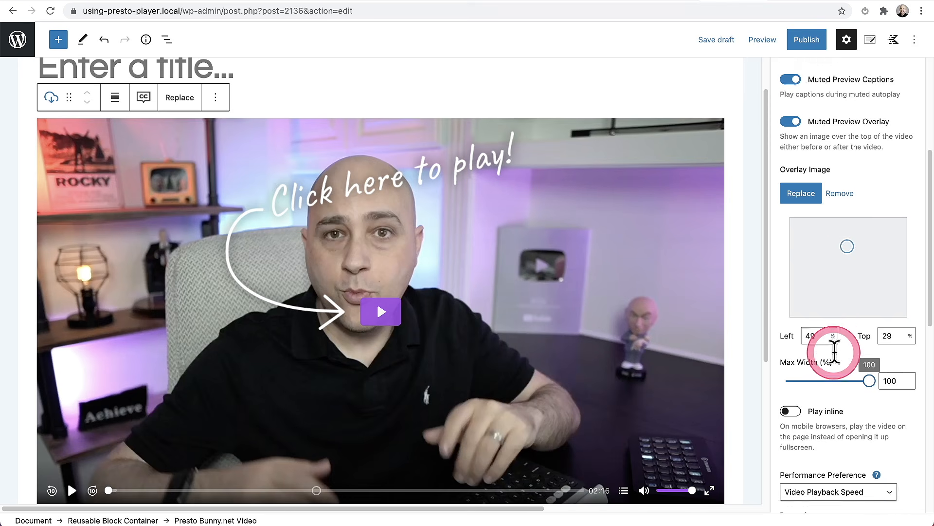
scroll(834, 350, down, 2)
click(822, 287)
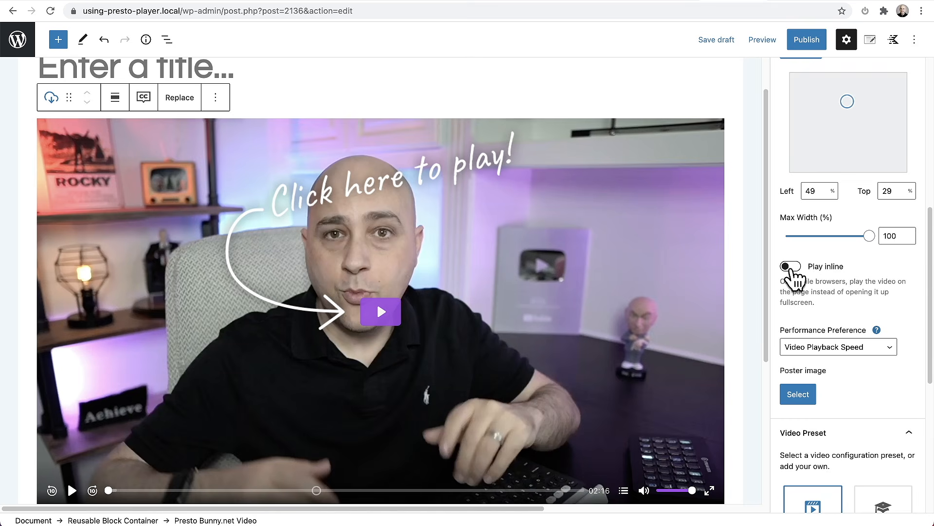
click(791, 267)
Examine the video's Performance Preference options and leave Video Playback Speed selected.
scroll(818, 275, down, 3)
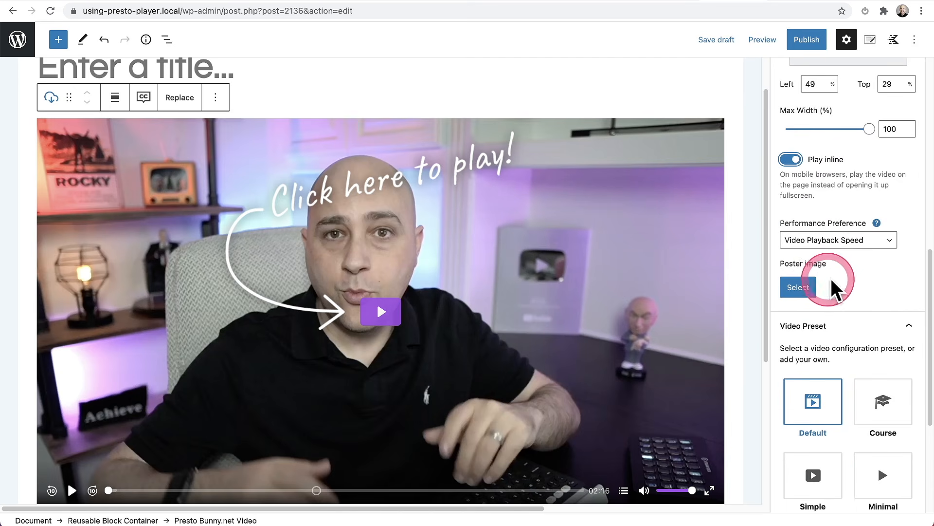
click(852, 253)
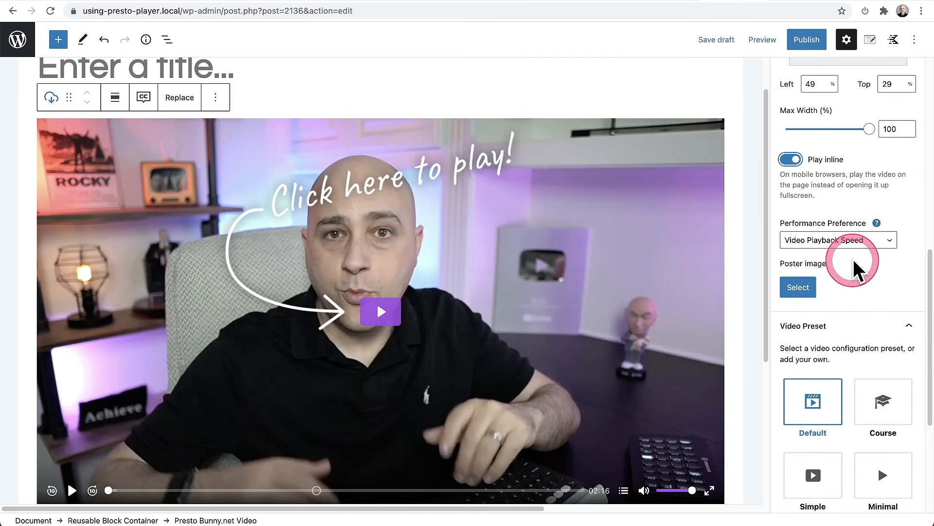
click(891, 243)
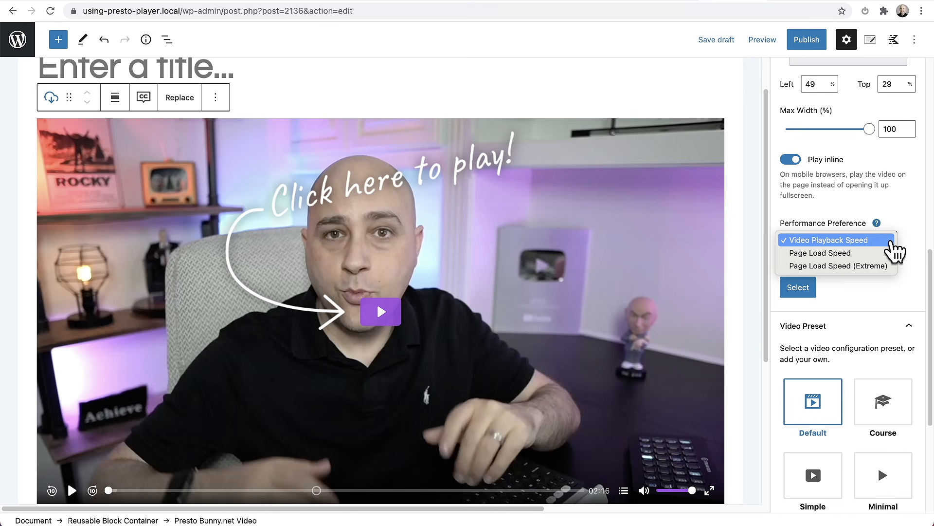
click(886, 254)
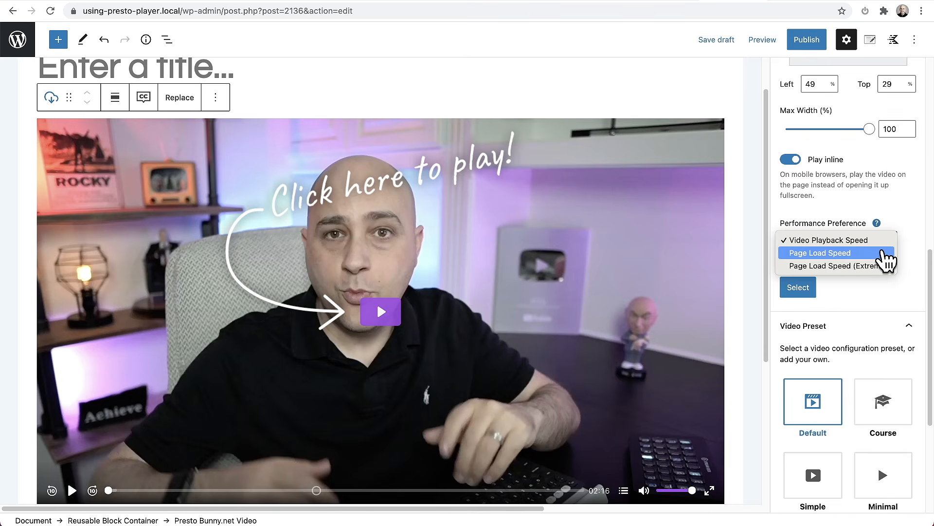
click(882, 266)
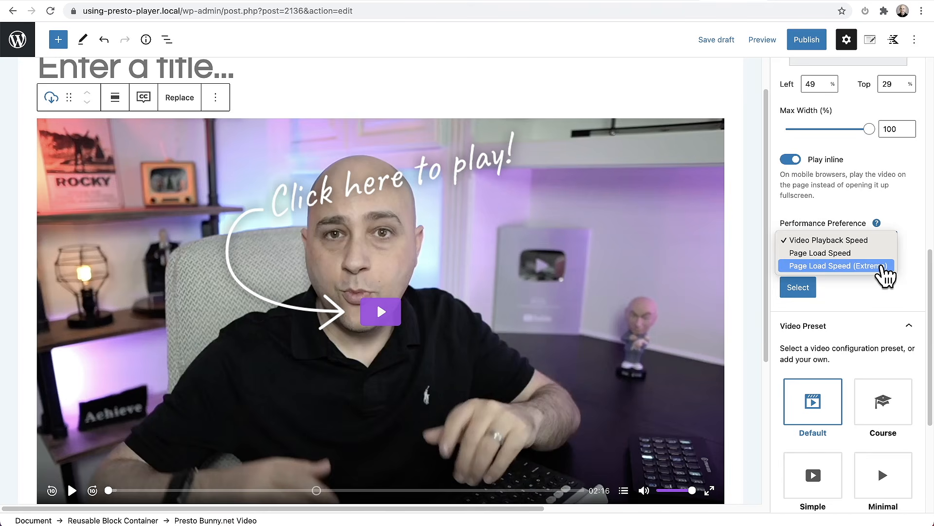
click(883, 282)
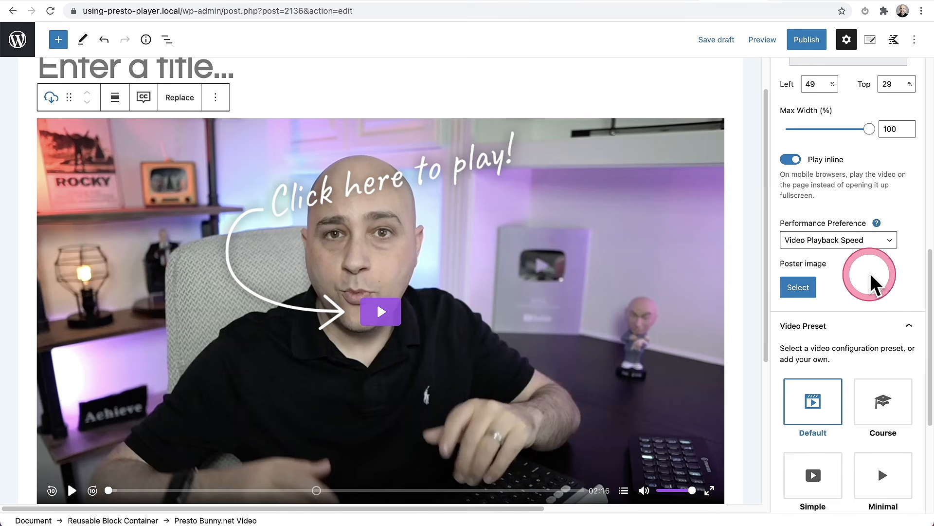
View the media library's choices for the video's poster image and close it without selecting one.
click(799, 291)
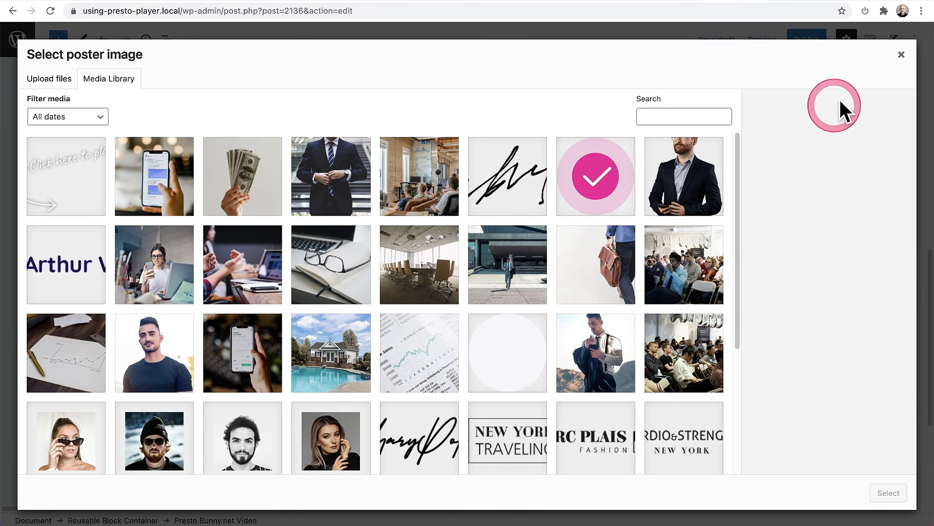
click(901, 56)
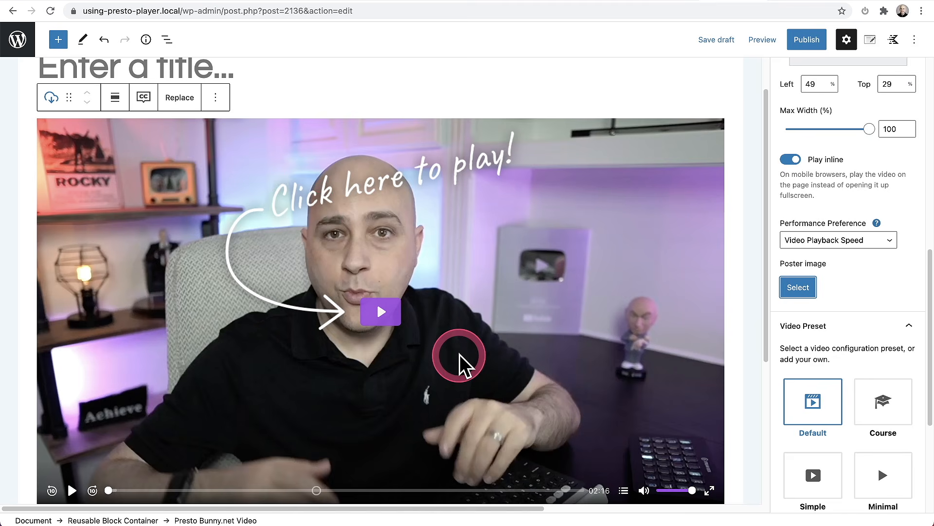
scroll(844, 286, up, 5)
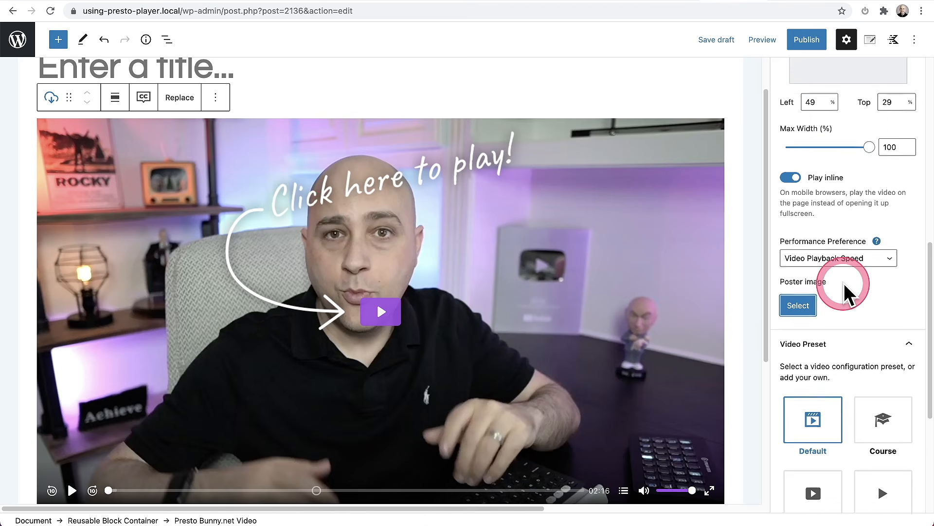
scroll(845, 286, up, 2)
Start a new video style preset named "Presto Is Like Magic" with the Stacked player layout.
scroll(847, 292, down, 6)
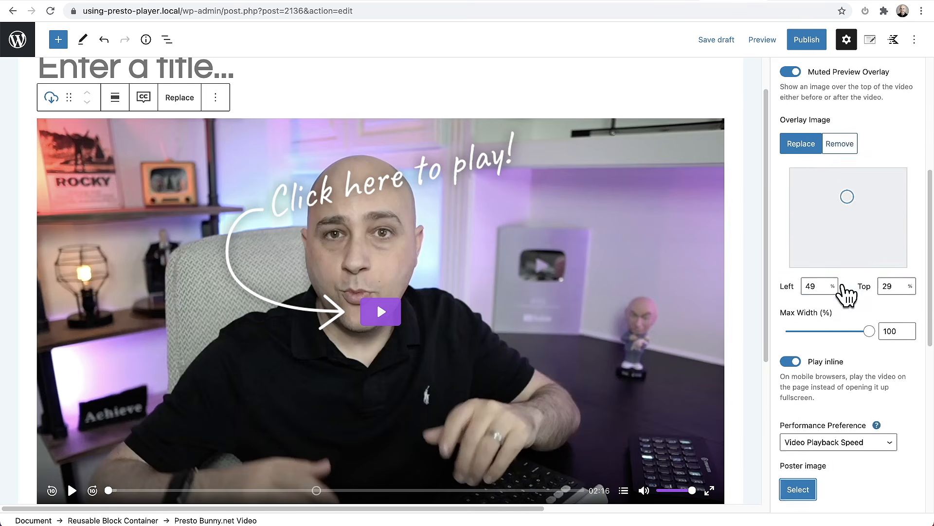
scroll(847, 295, down, 5)
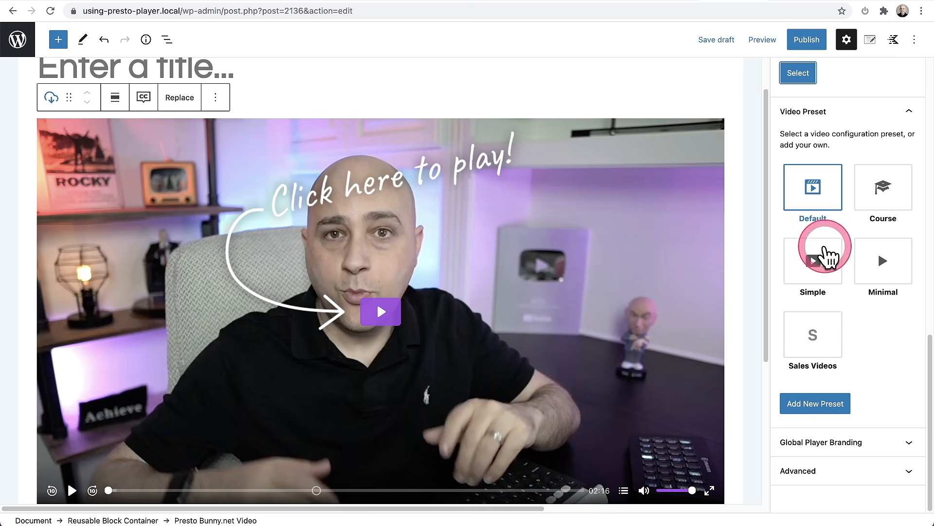
mouse_move(809, 330)
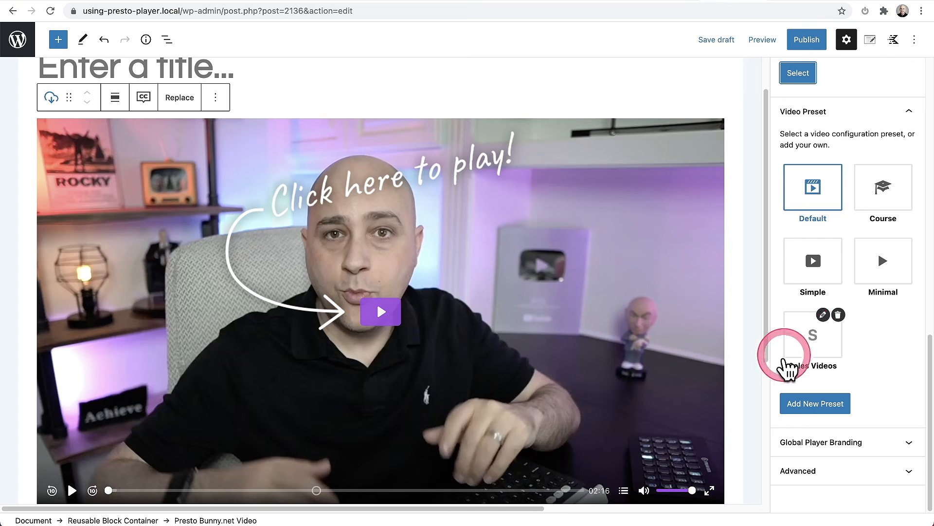
click(816, 404)
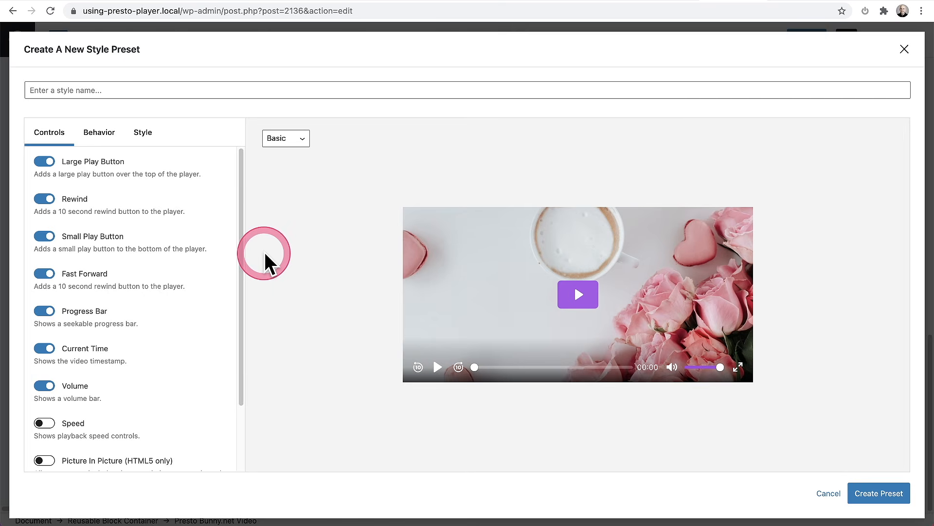
click(133, 89)
text(Presto Is Like Magic)
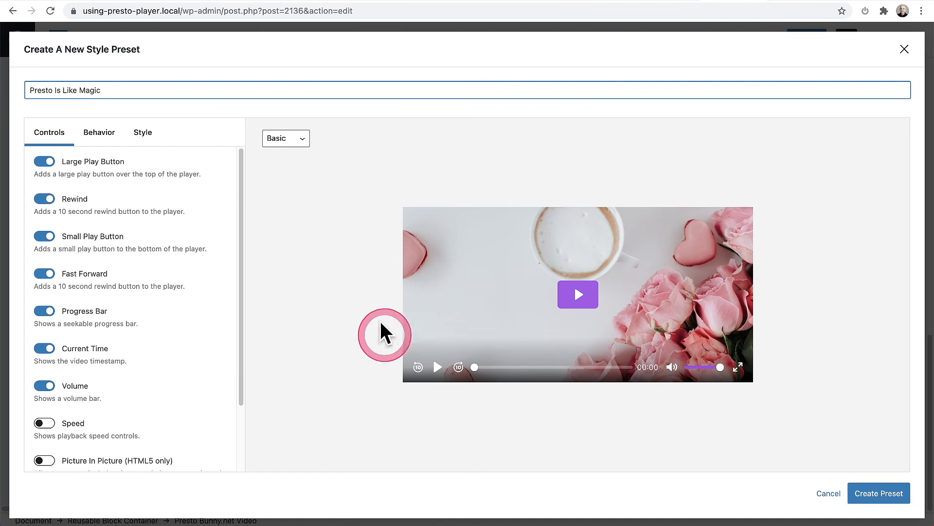
click(295, 141)
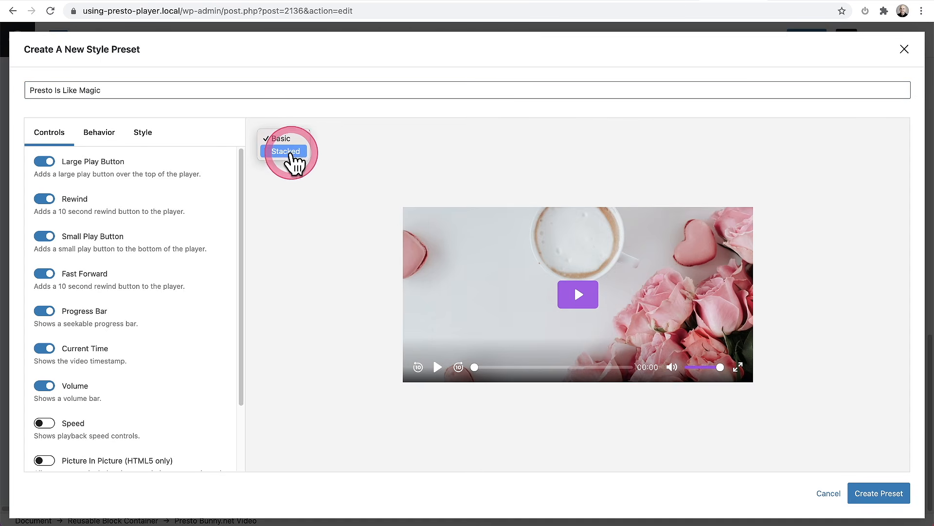
click(292, 152)
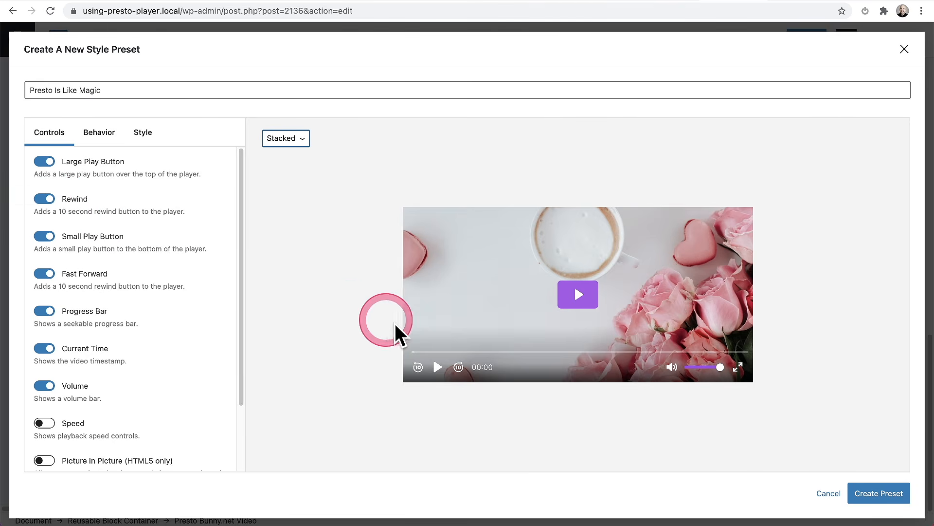
Switch the preset's Rewind control off and back on, and enable the Speed and Picture In Picture controls.
click(46, 204)
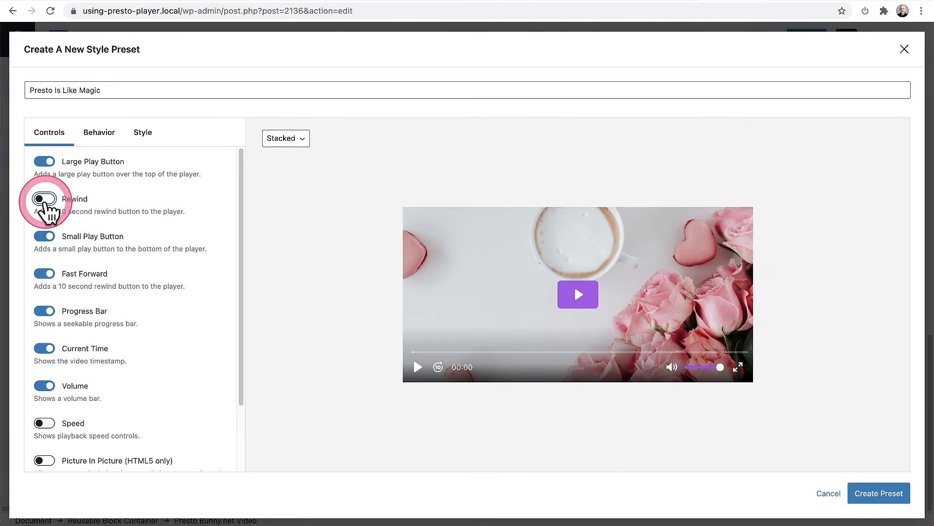
click(45, 200)
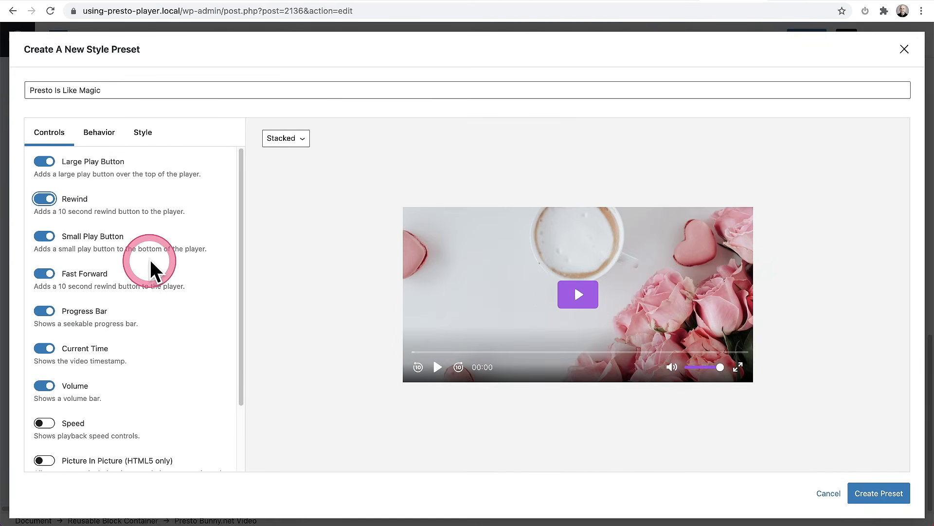
scroll(150, 258, down, 3)
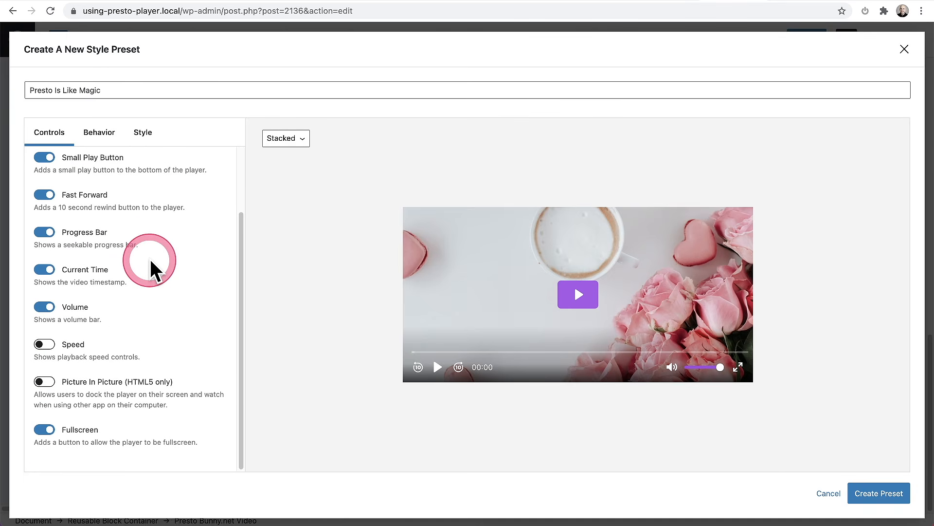
click(43, 346)
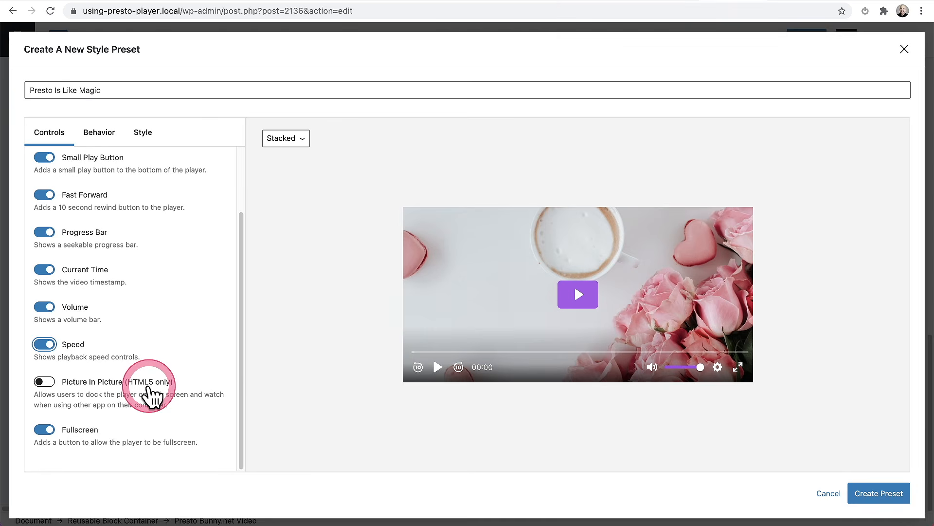
click(43, 382)
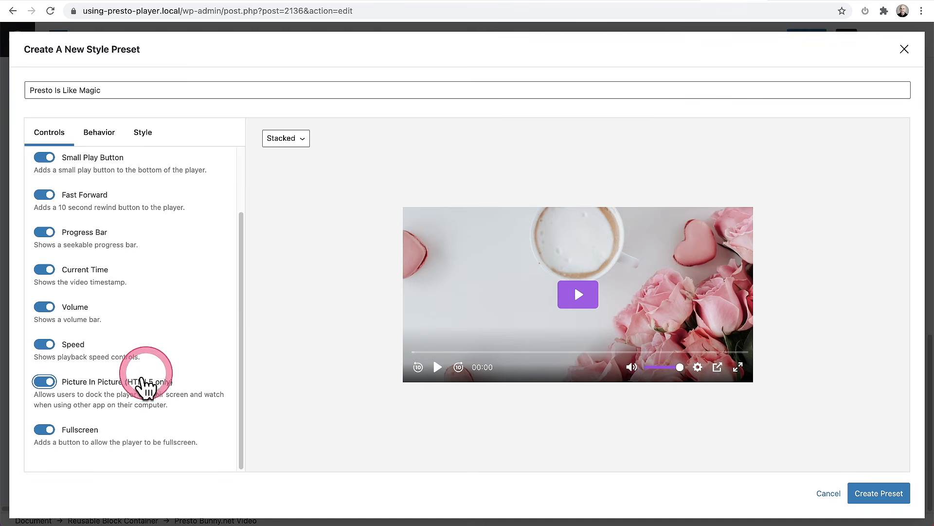
Enable Save Play Position in the preset's general behavior settings.
scroll(109, 303, up, 3)
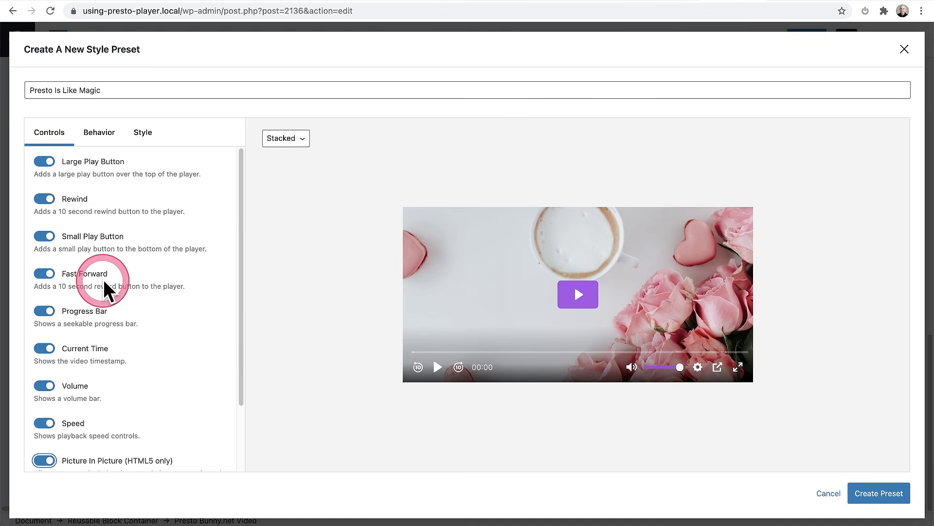
click(100, 137)
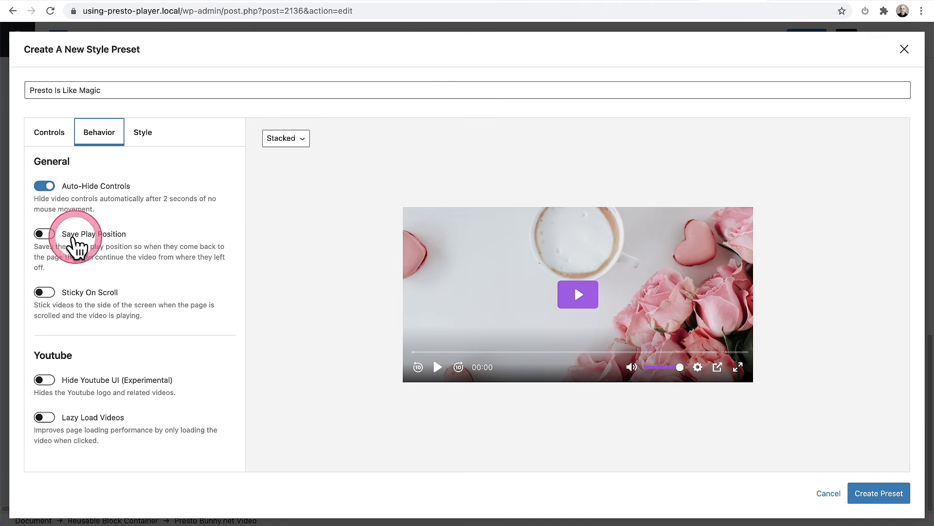
click(47, 235)
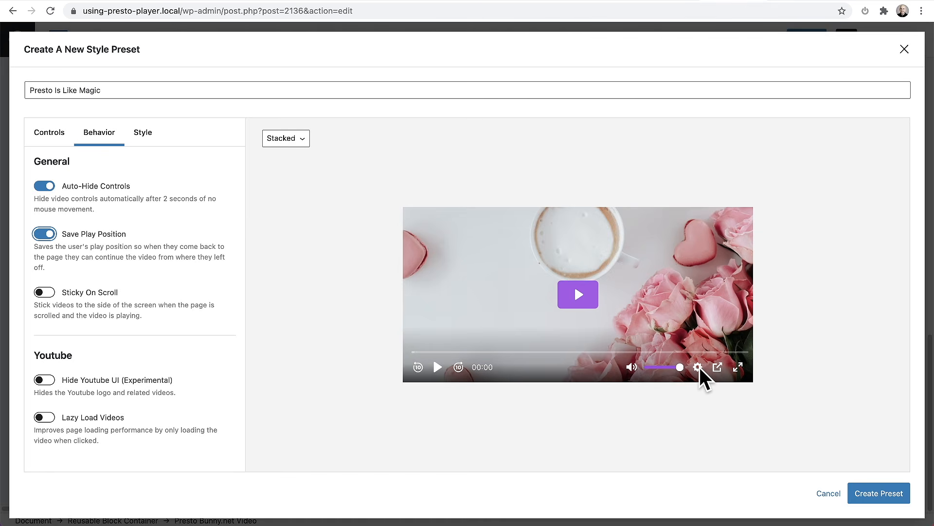
Enable Sticky On Scroll in the preset's behavior settings and set its Round Corners to 9.
click(680, 371)
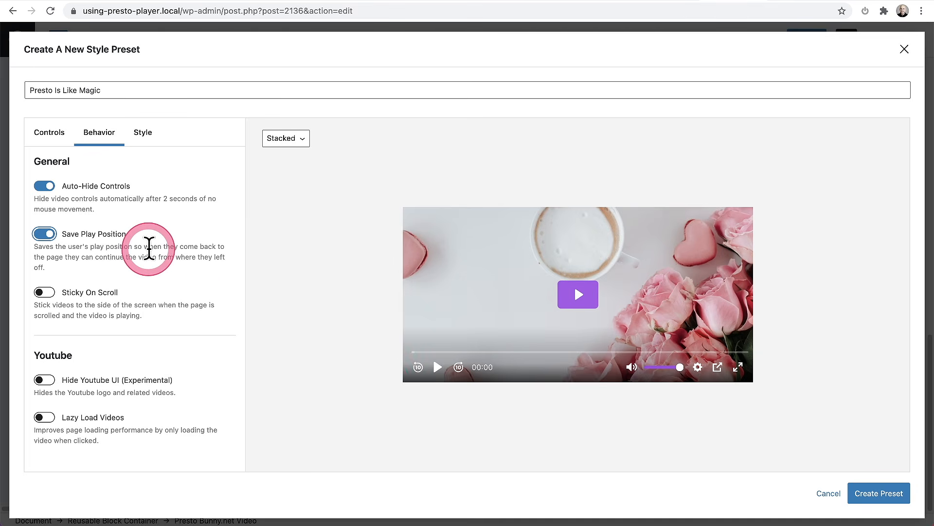
click(46, 293)
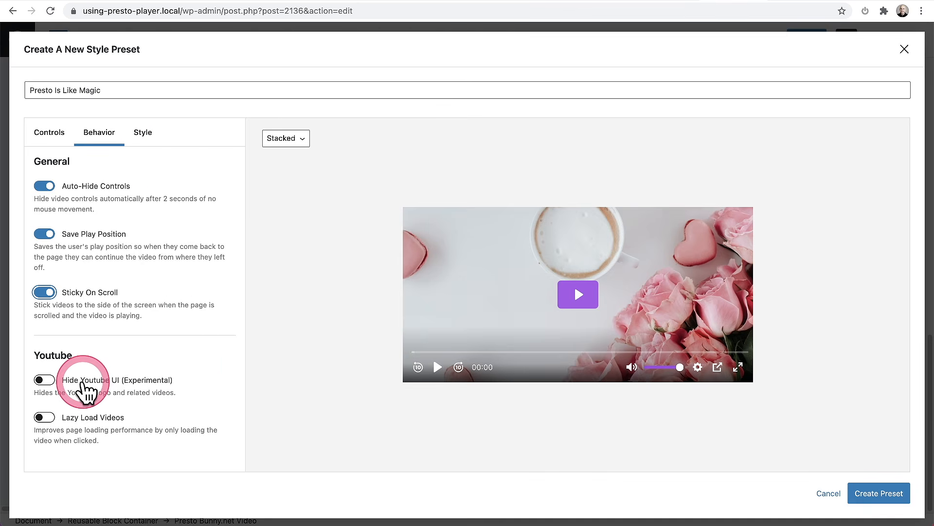
click(151, 154)
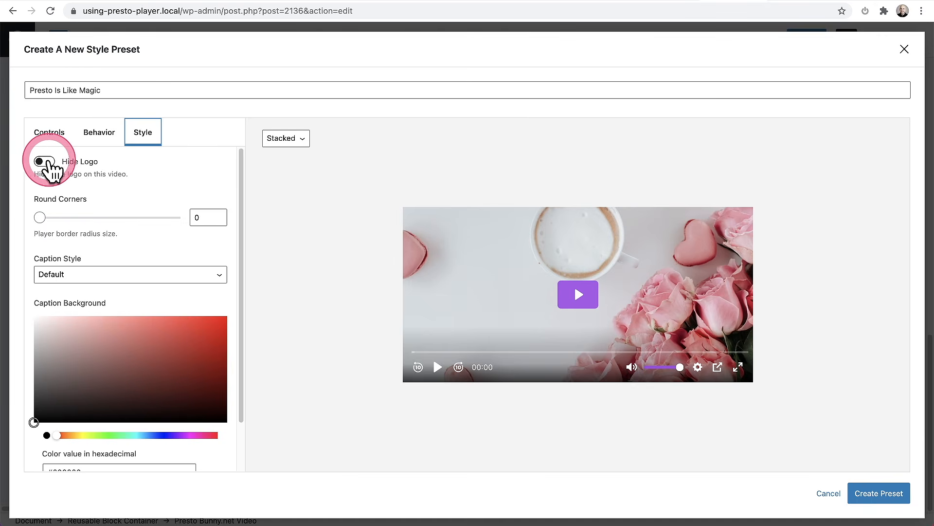
click(199, 219)
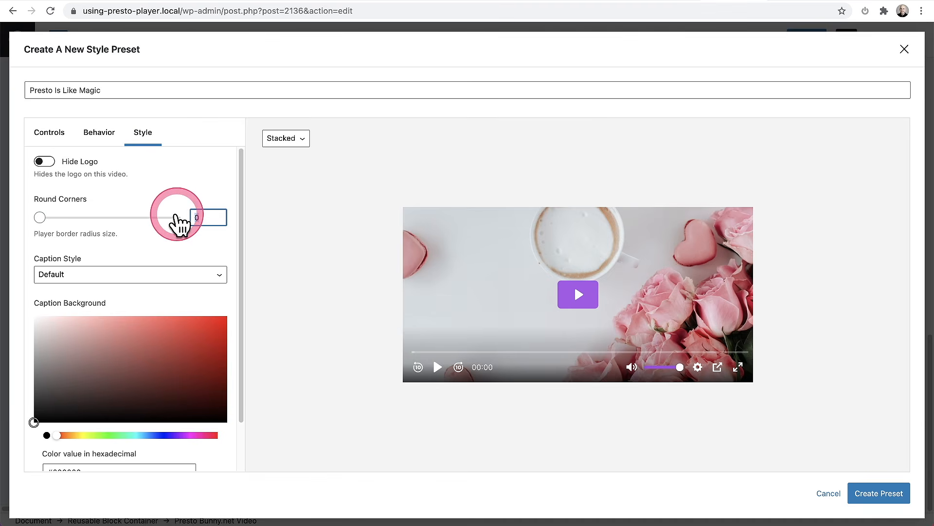
text(9)
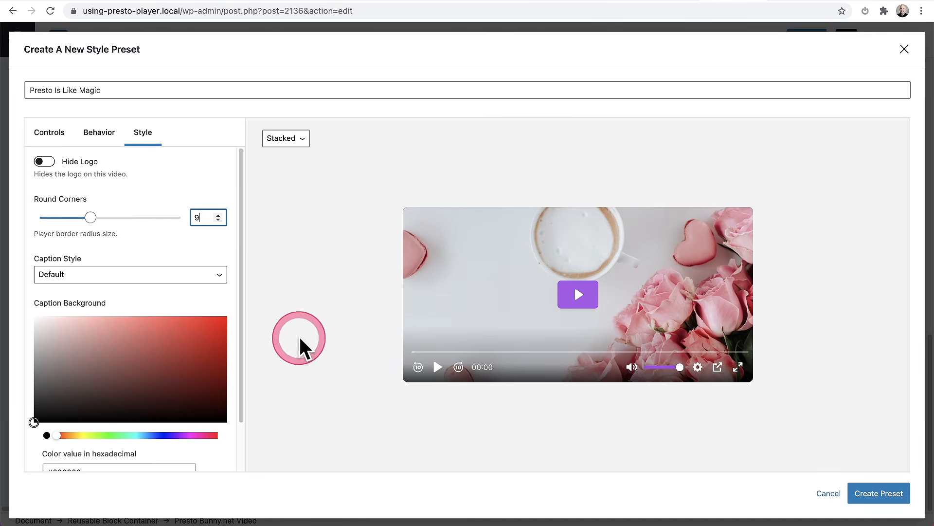
Set the preset's caption style to Full with background color #303d79 and create the preset.
scroll(104, 258, down, 2)
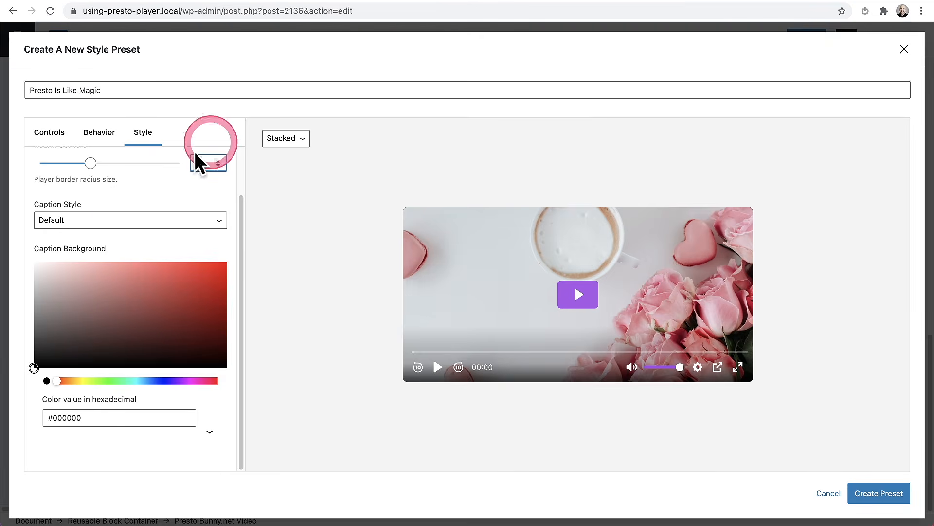
click(97, 221)
click(70, 233)
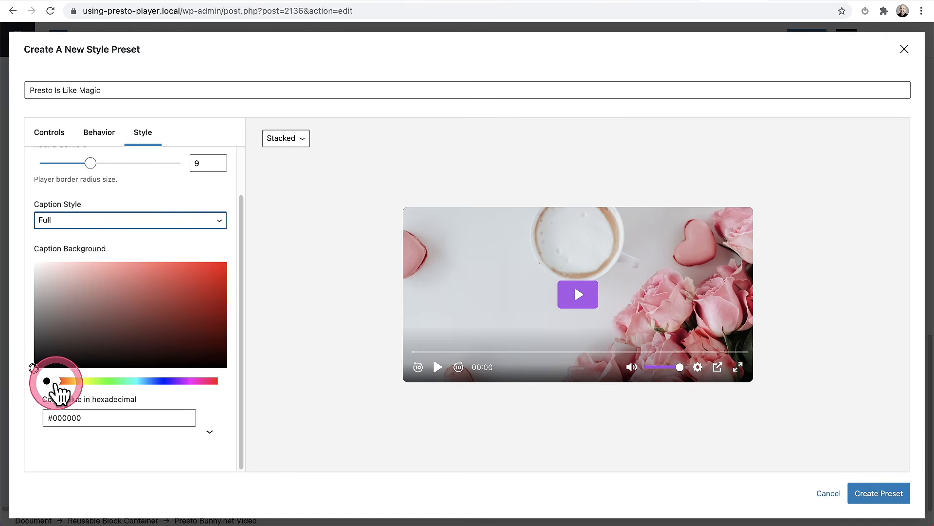
drag(62, 382, 159, 382)
drag(34, 368, 171, 326)
mouse_move(157, 382)
mouse_down()
mouse_move(167, 388)
mouse_move(158, 384)
mouse_up()
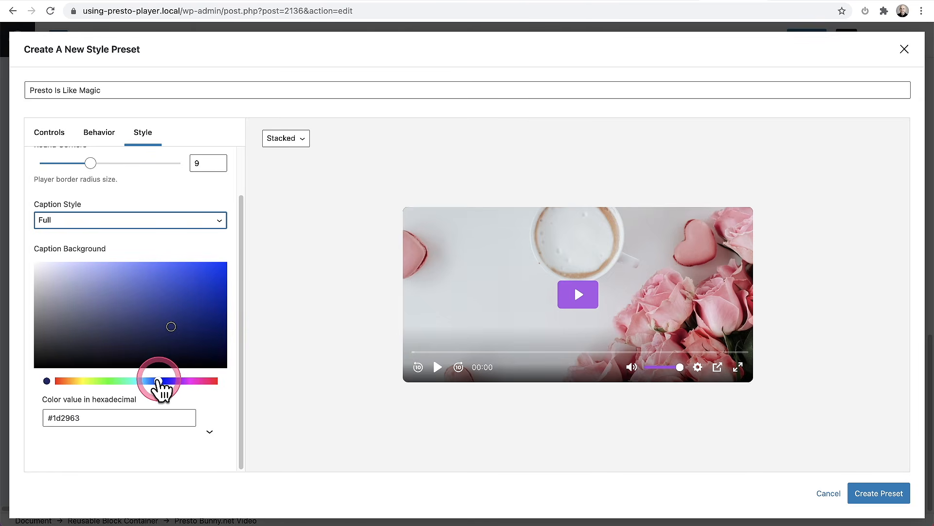
drag(171, 326, 150, 317)
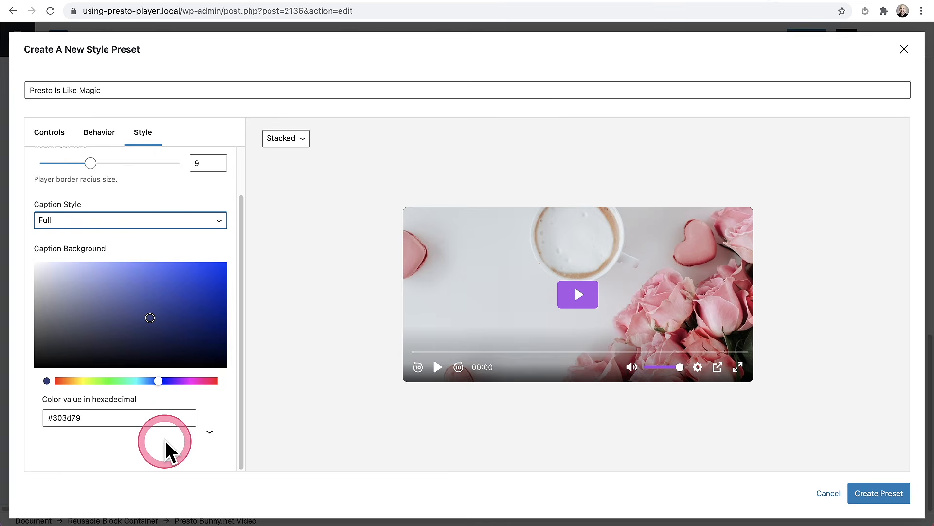
scroll(152, 271, up, 2)
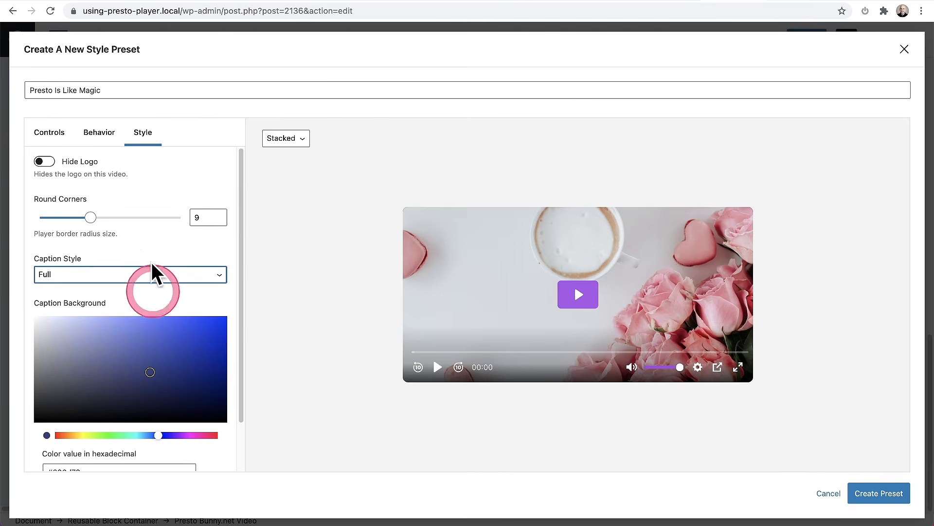
click(889, 499)
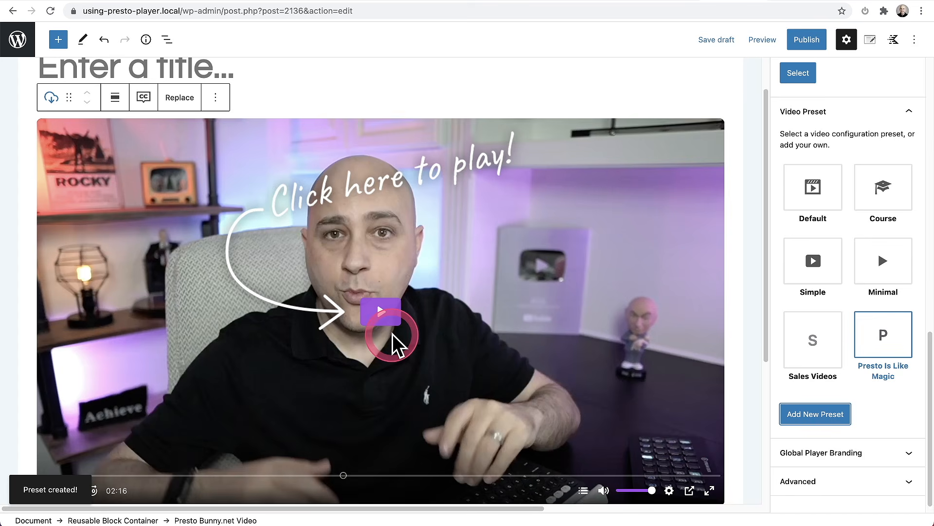
Title the media item "Presto Demo" and publish it.
scroll(304, 244, up, 2)
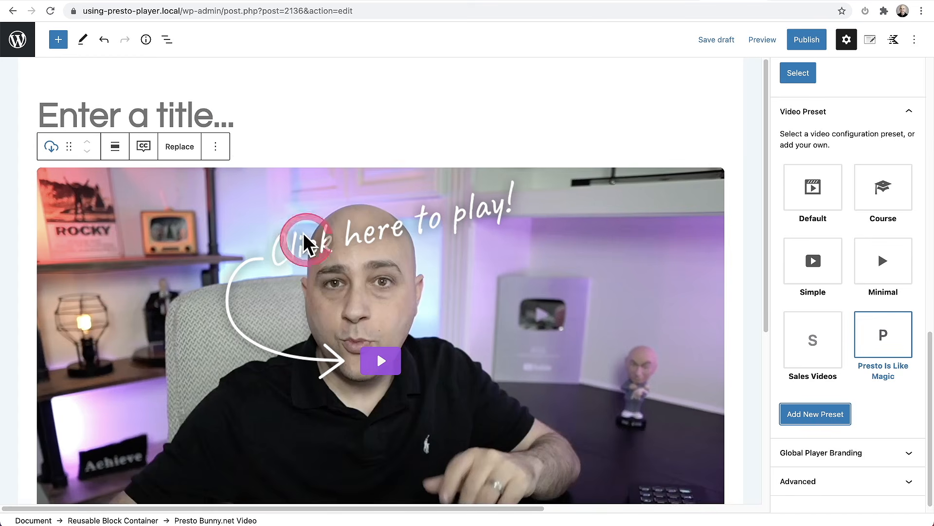
click(201, 106)
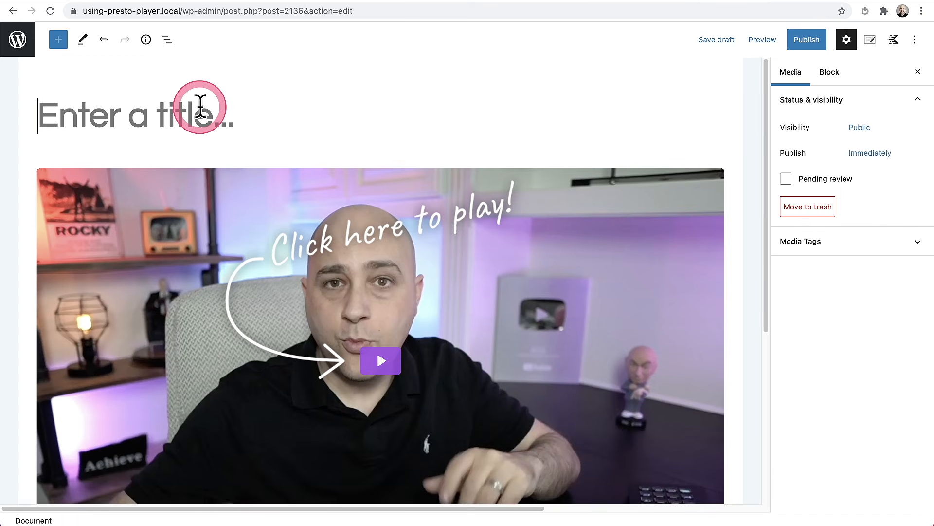
text(Presto Demo)
click(806, 43)
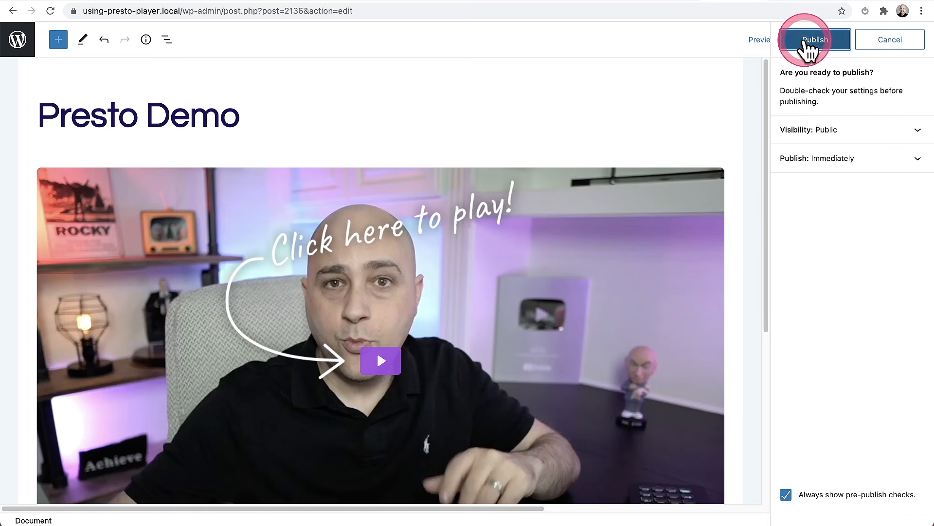
click(808, 43)
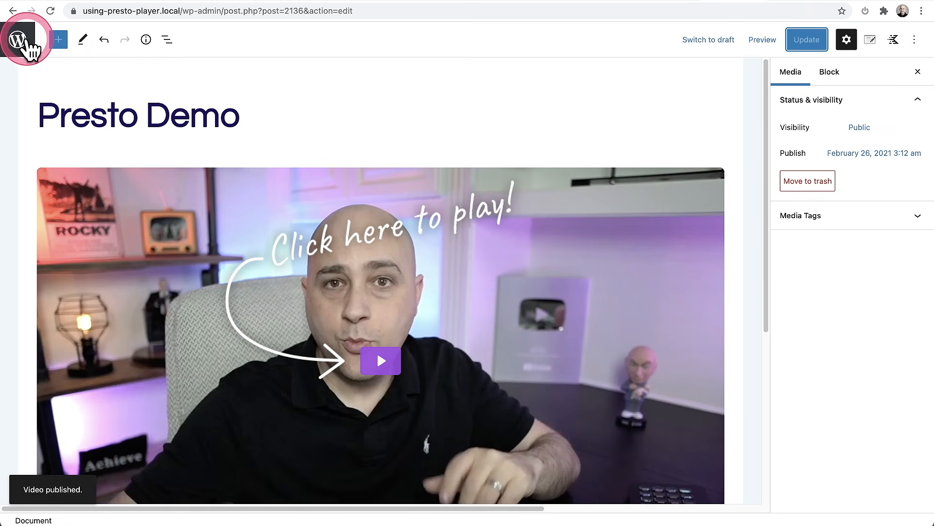
Return to the Media Hub and examine the shortcode and PHP function listed for Presto Demo.
click(27, 41)
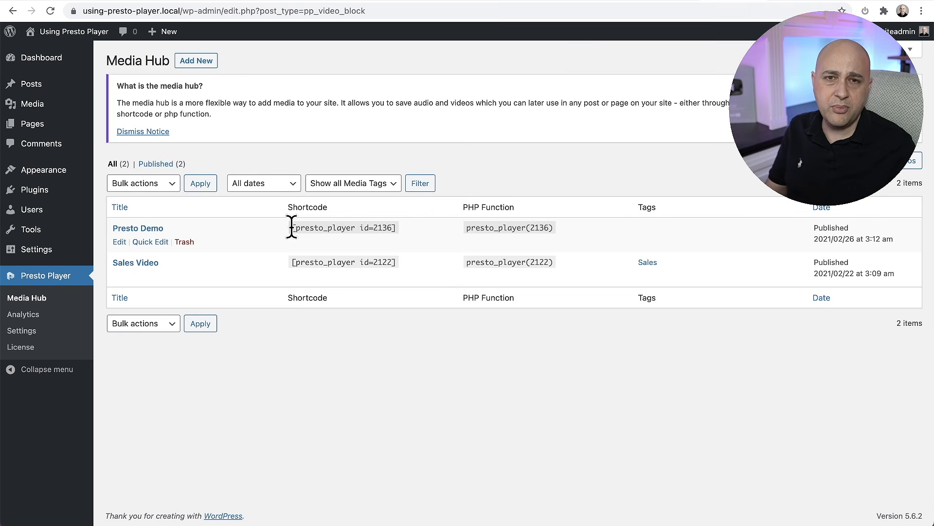
drag(290, 227, 395, 229)
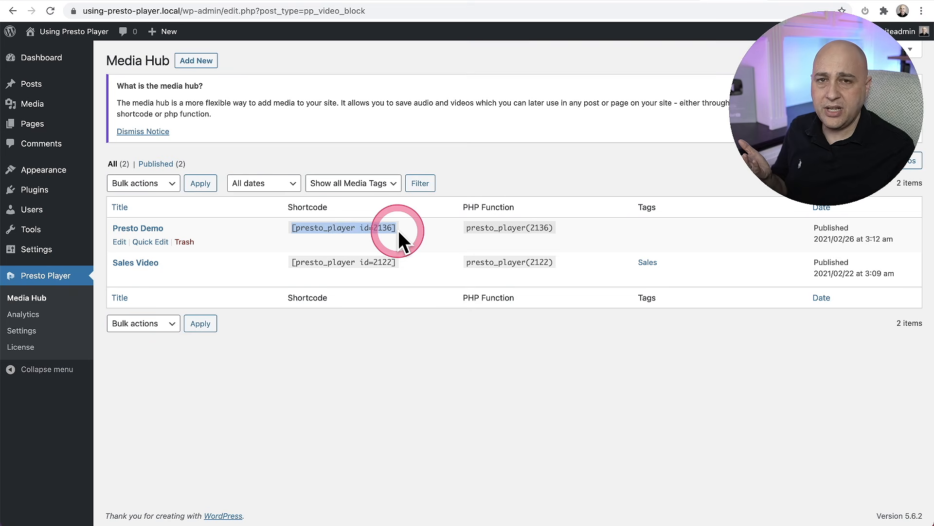
drag(465, 230, 553, 227)
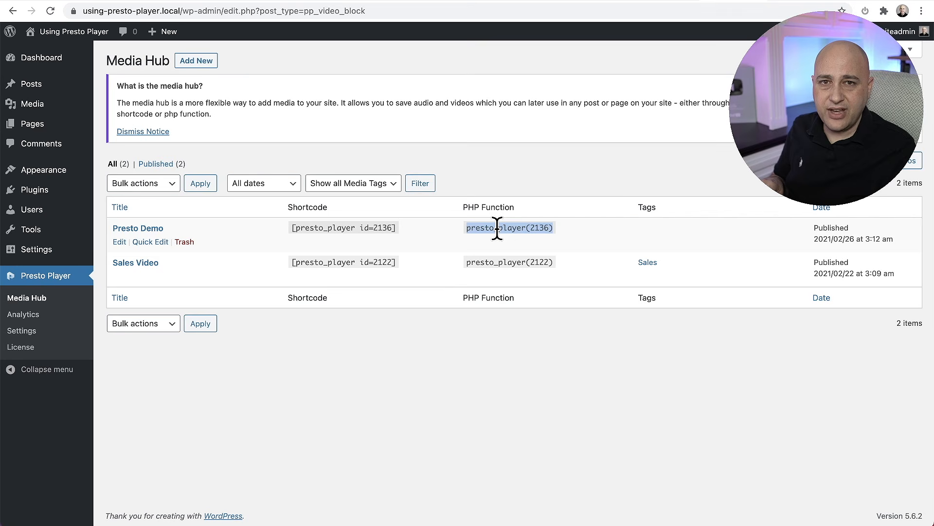
Start a new post and insert the Presto Demo video from the Presto Player Media Hub.
click(36, 85)
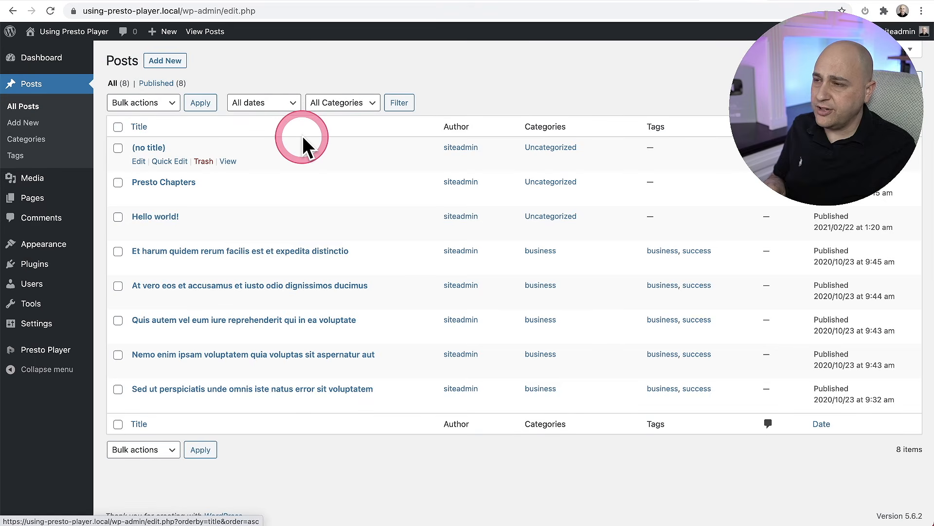
click(165, 61)
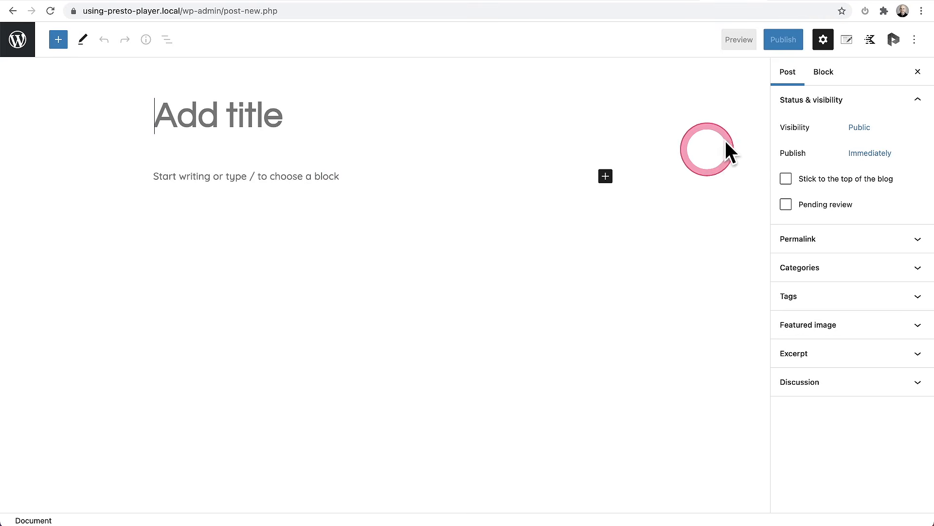
click(894, 41)
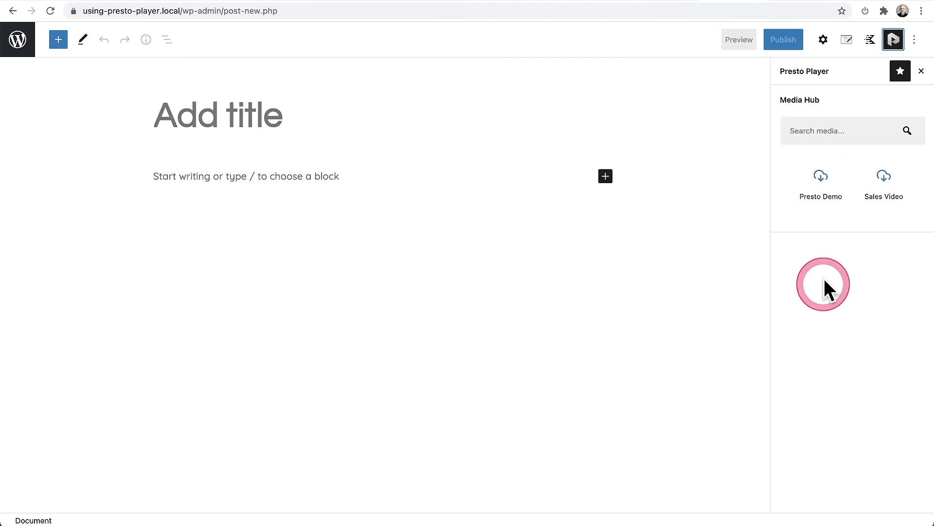
click(822, 207)
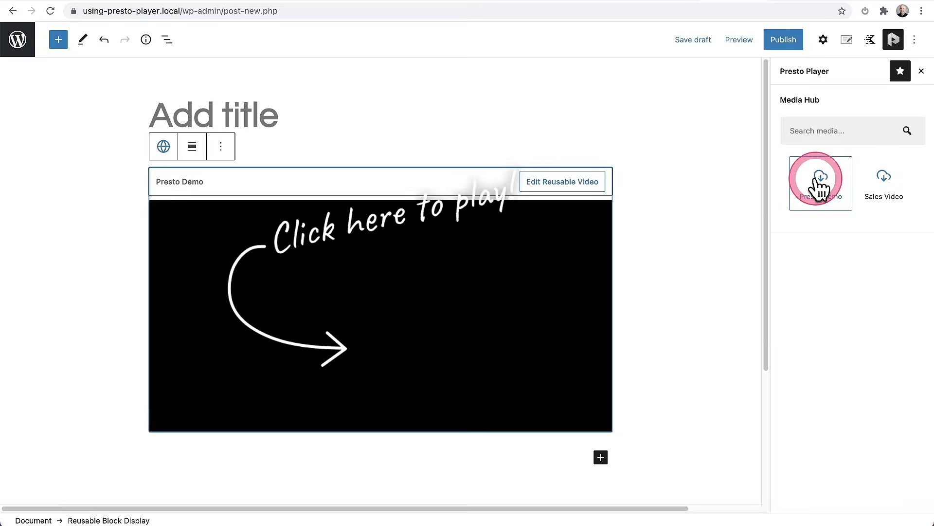
scroll(468, 268, down, 2)
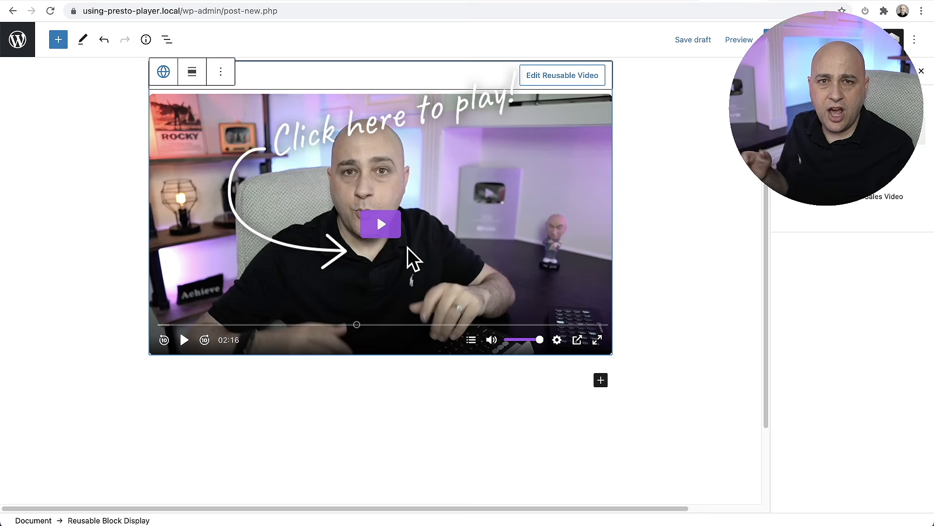
scroll(436, 148, up, 2)
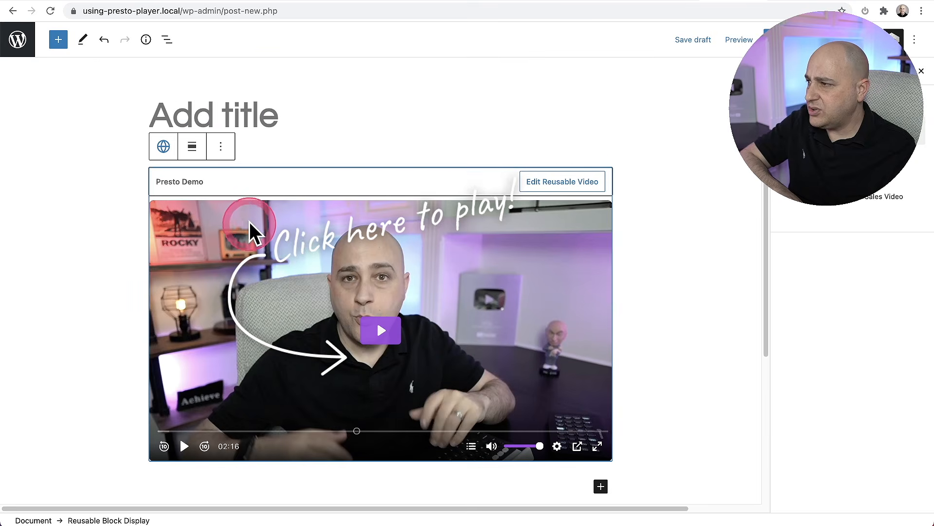
Delete the Presto Demo video block from the new post.
click(459, 478)
key(BackSpace)
key(BackSpace)
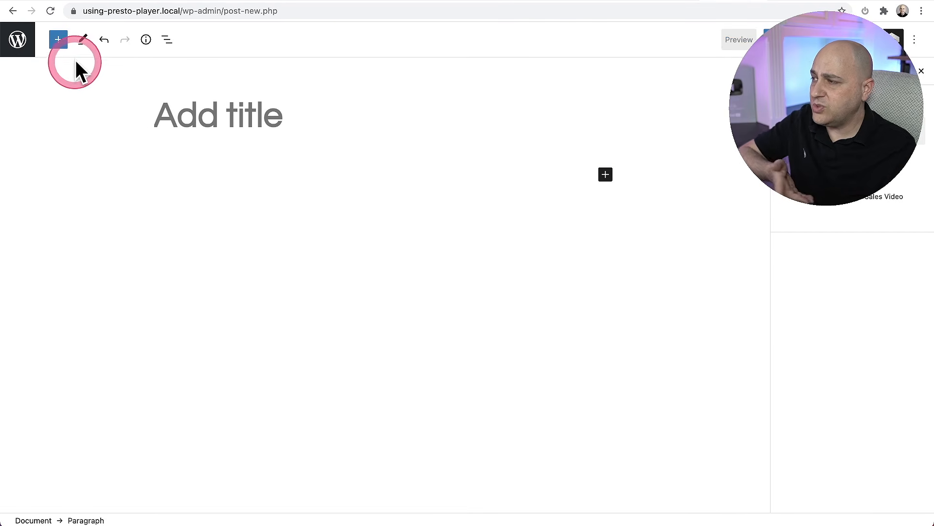
Add a Presto Bunny.net Private Video block to the post and choose Presto-Player-Introduction.mp4 from the private video library.
click(63, 43)
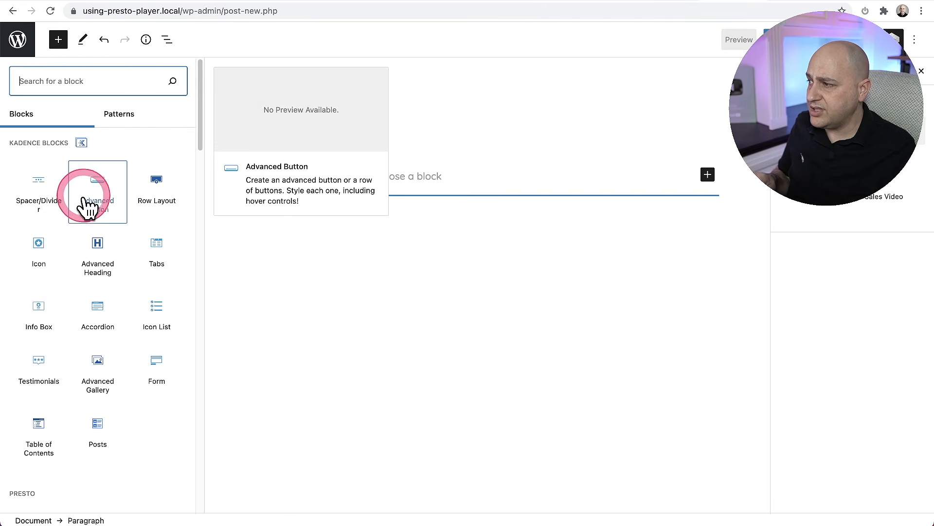
scroll(88, 214, down, 3)
scroll(91, 224, down, 5)
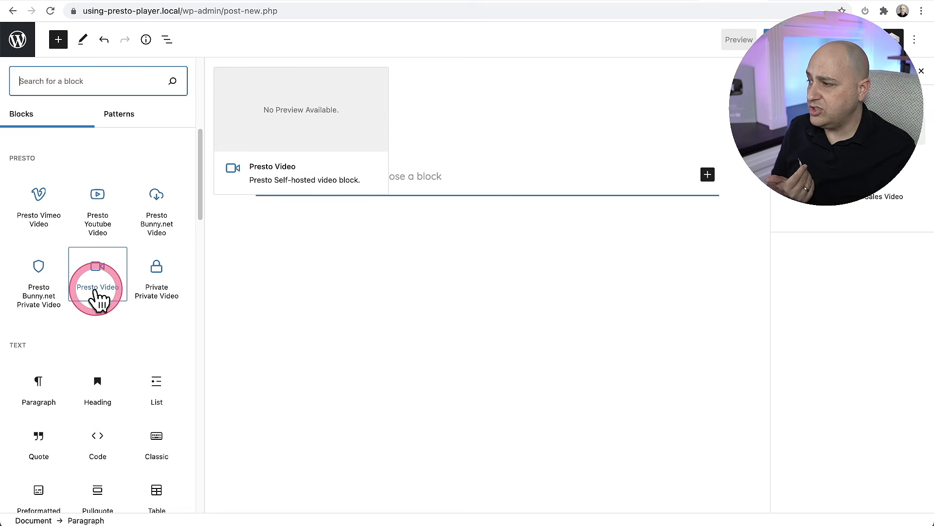
click(36, 287)
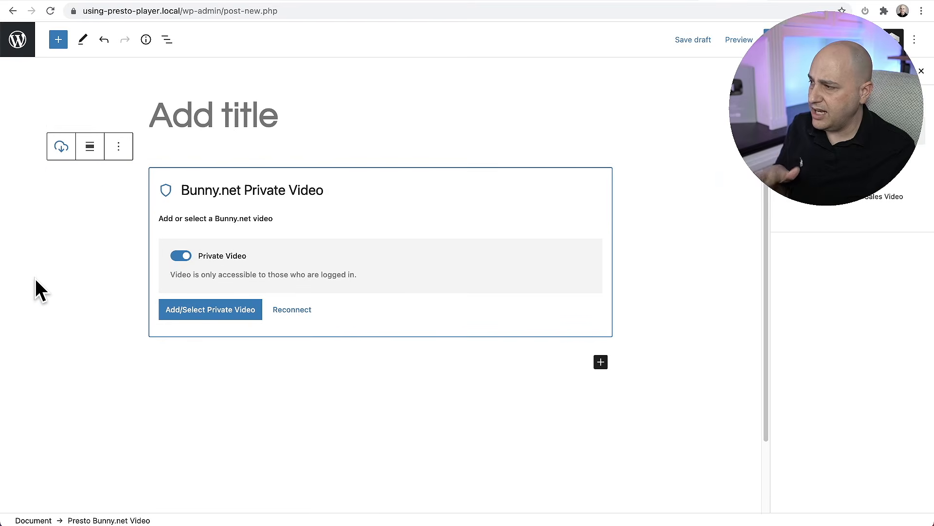
click(229, 308)
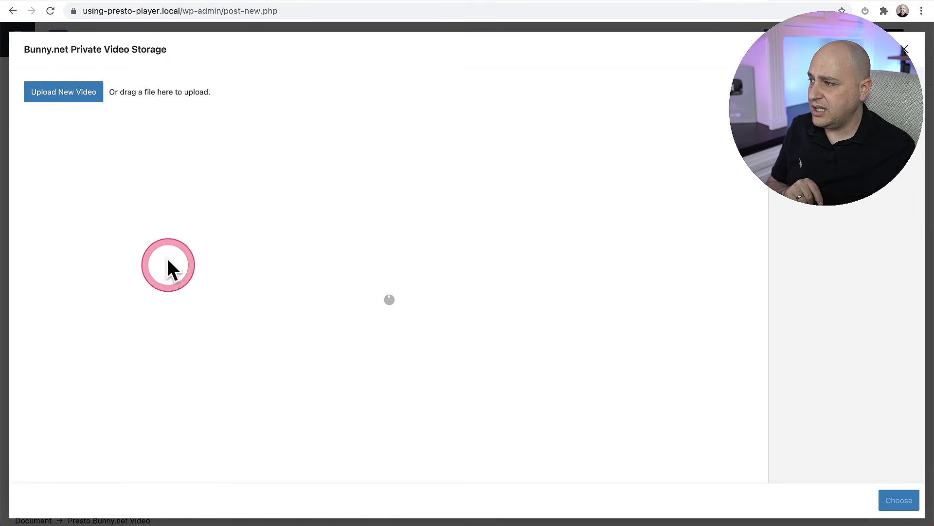
click(99, 171)
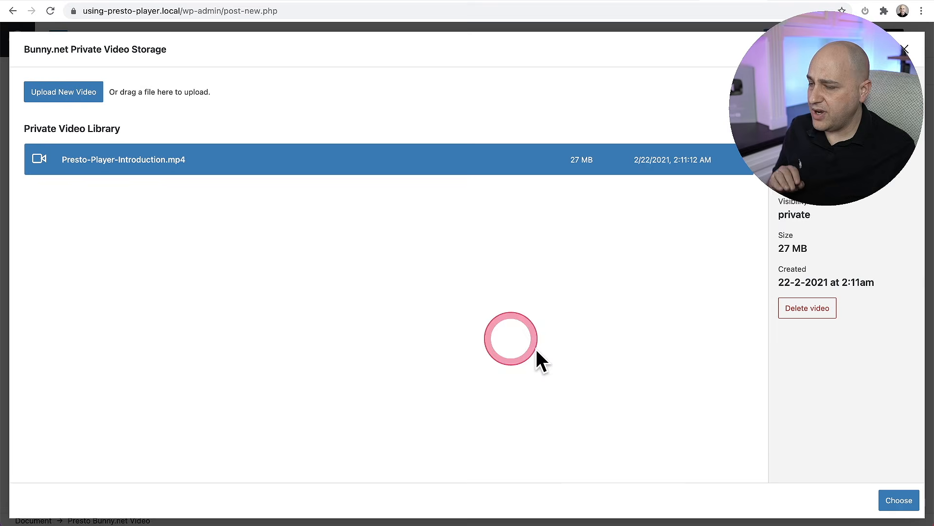
click(899, 500)
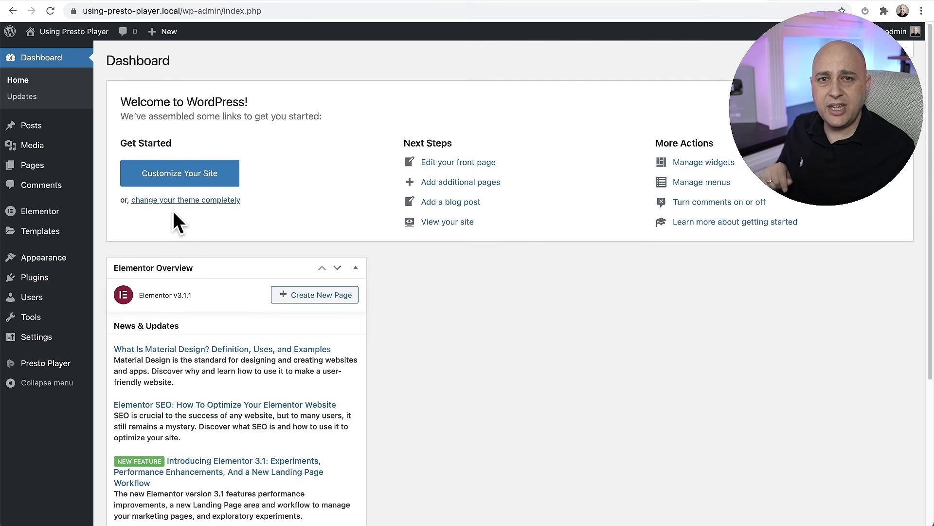
Create a new Elementor page and add a Presto Player widget showing the Presto Demo video.
click(290, 291)
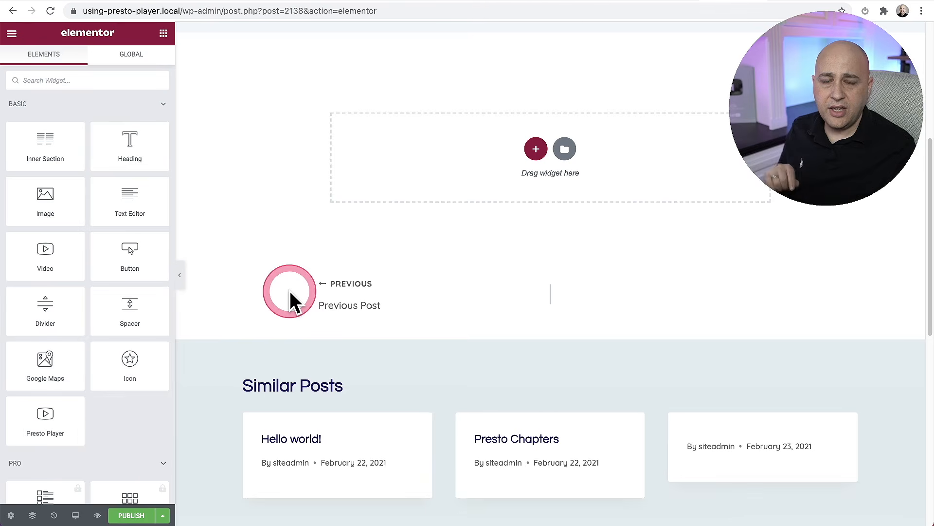
scroll(96, 261, down, 2)
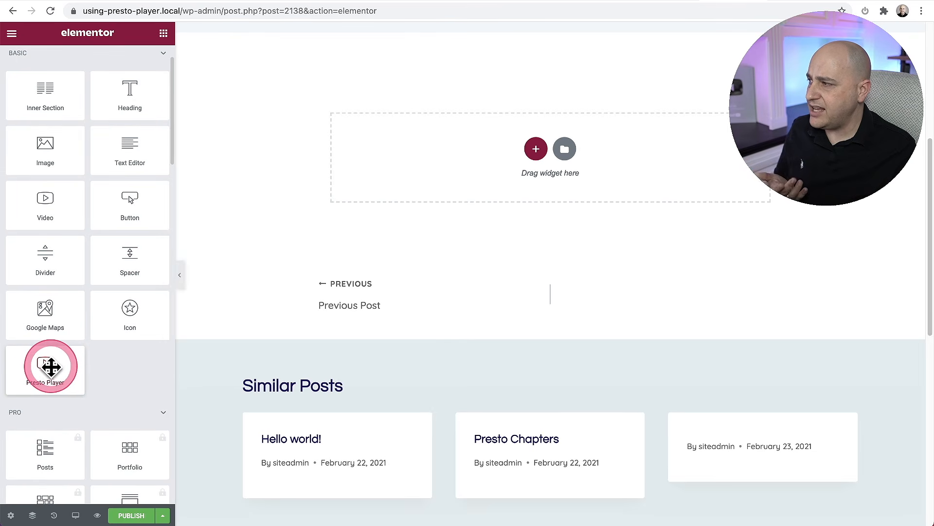
drag(36, 377, 471, 197)
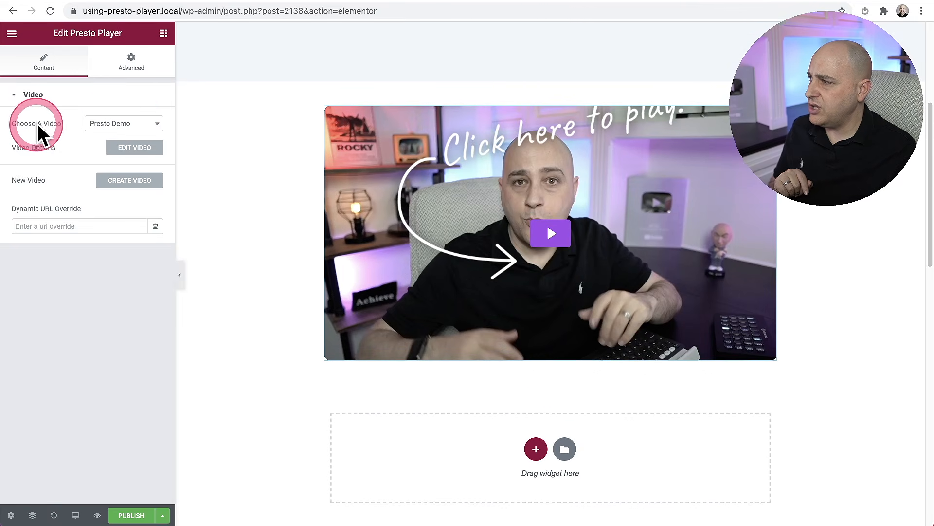
Examine the Presto Player widget's video choices, edit and create options, and Dynamic URL Override setting.
click(151, 125)
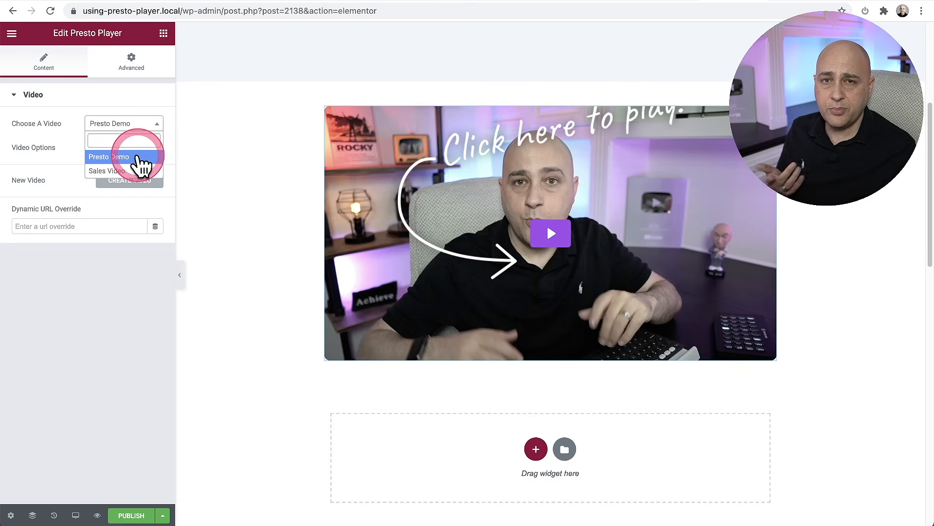
click(53, 139)
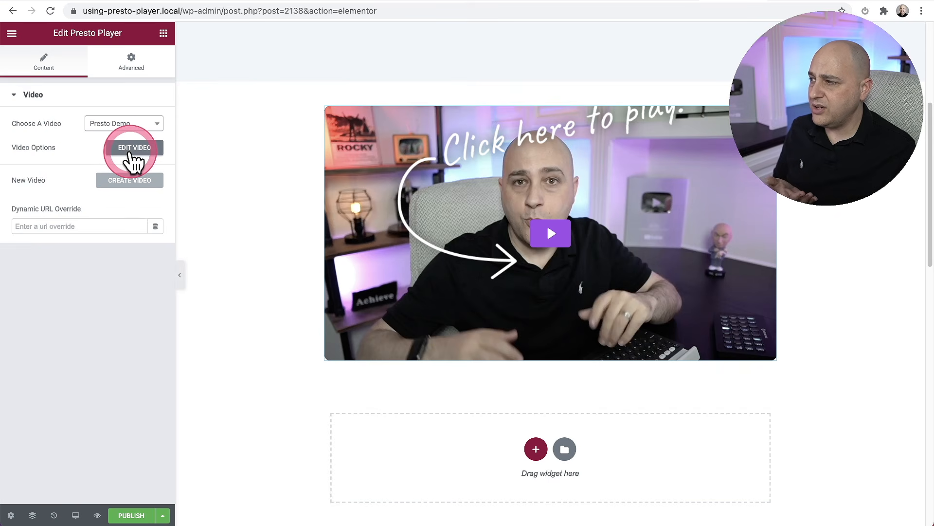
click(620, 238)
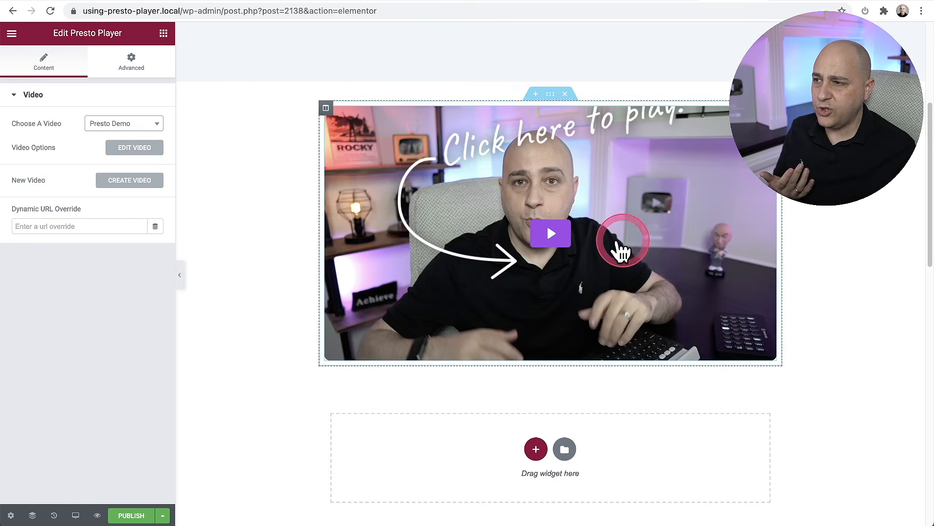
click(266, 274)
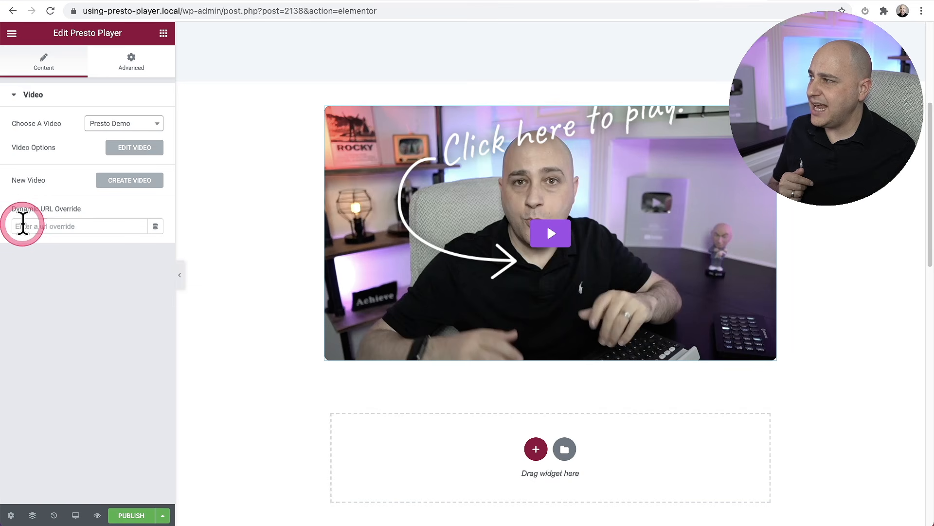
click(24, 225)
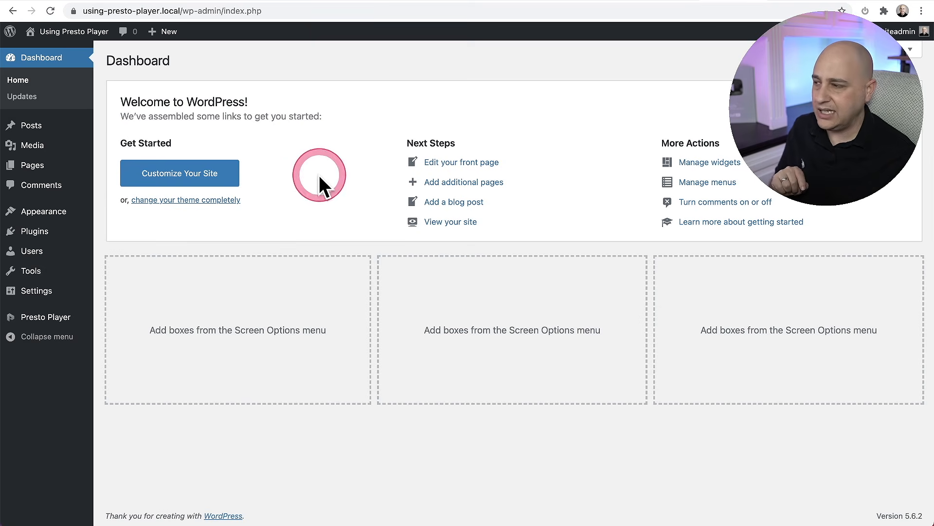
Open the Presto Player settings and review the branding, analytics and uninstall options, followed by the Integrations settings.
mouse_move(69, 328)
click(130, 352)
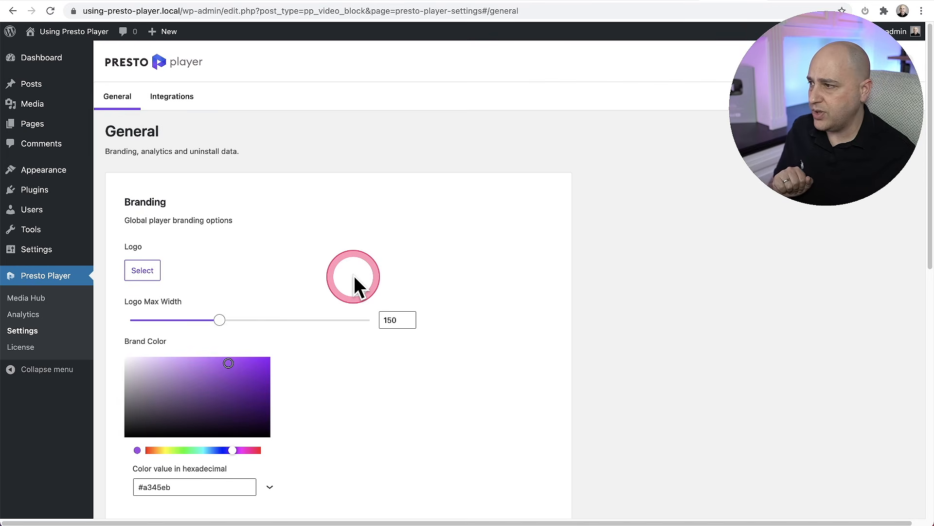
scroll(342, 226, down, 3)
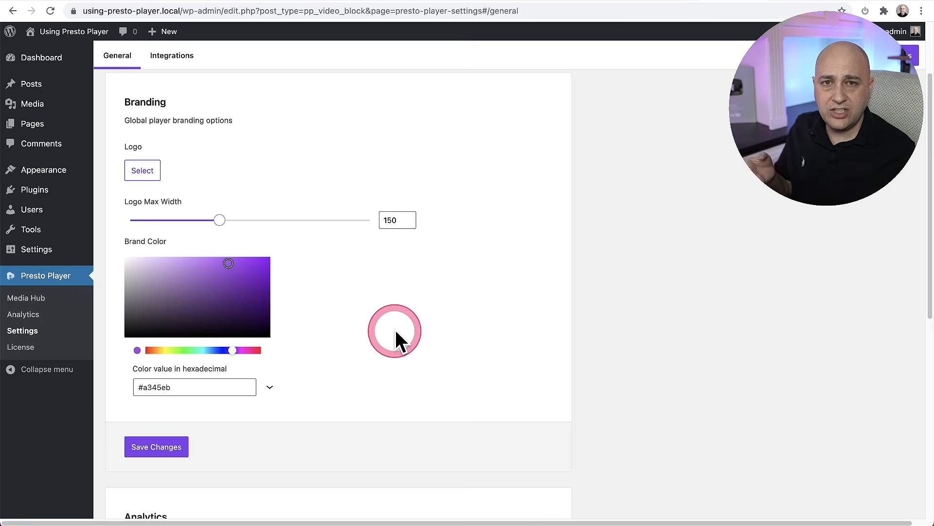
scroll(399, 341, down, 6)
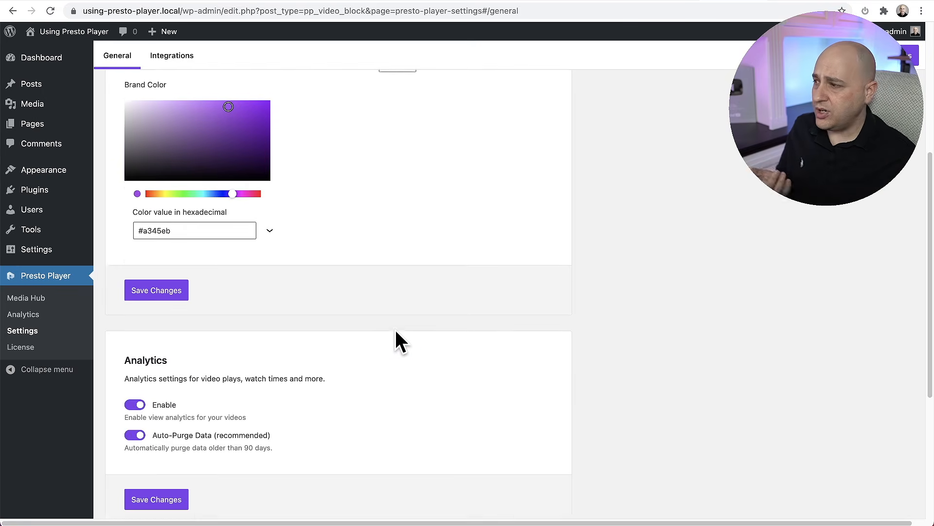
scroll(202, 287, down, 1)
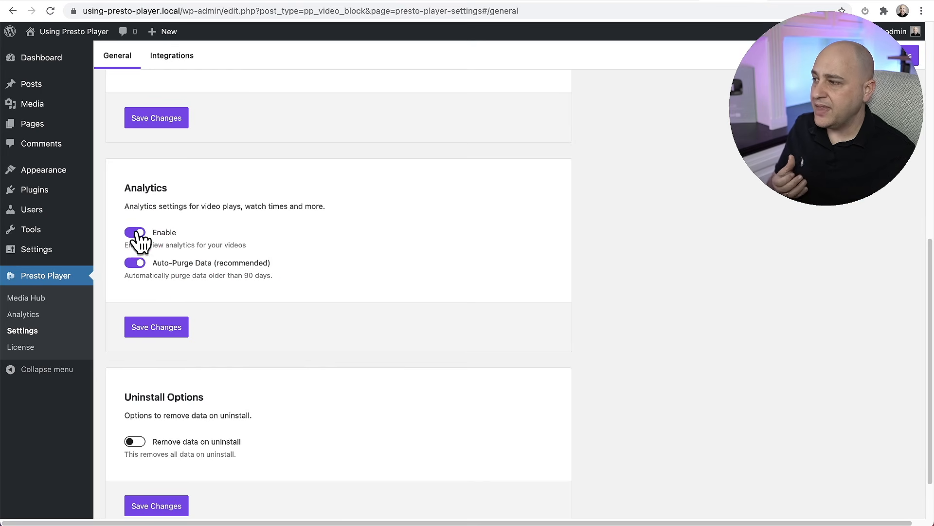
click(152, 268)
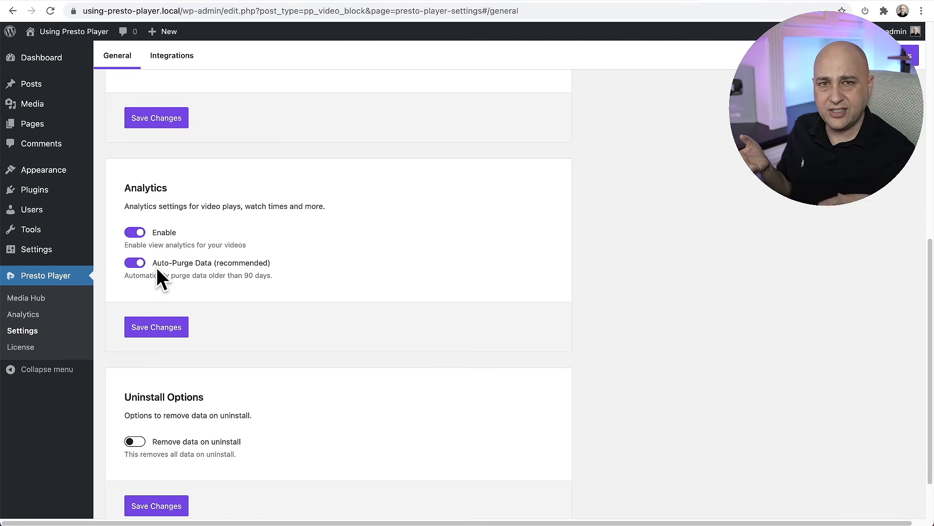
scroll(163, 292, down, 2)
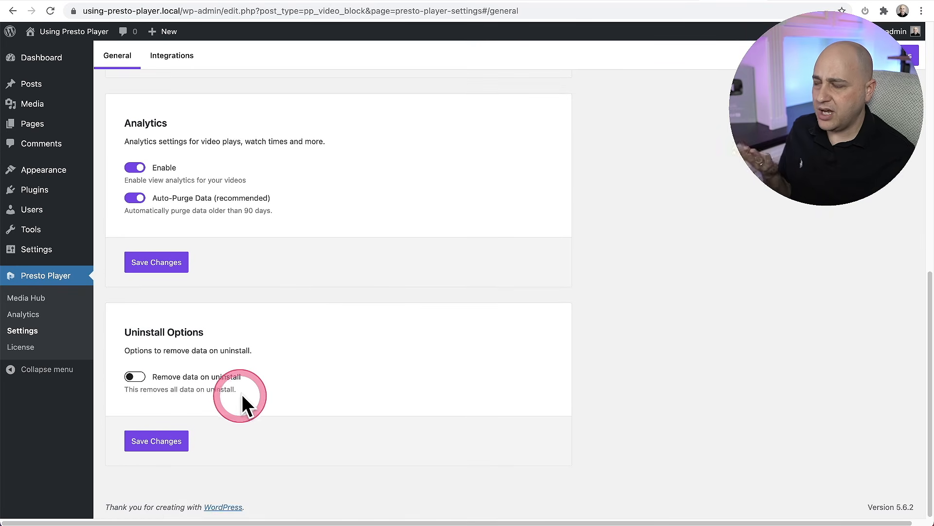
scroll(245, 384, up, 10)
click(169, 104)
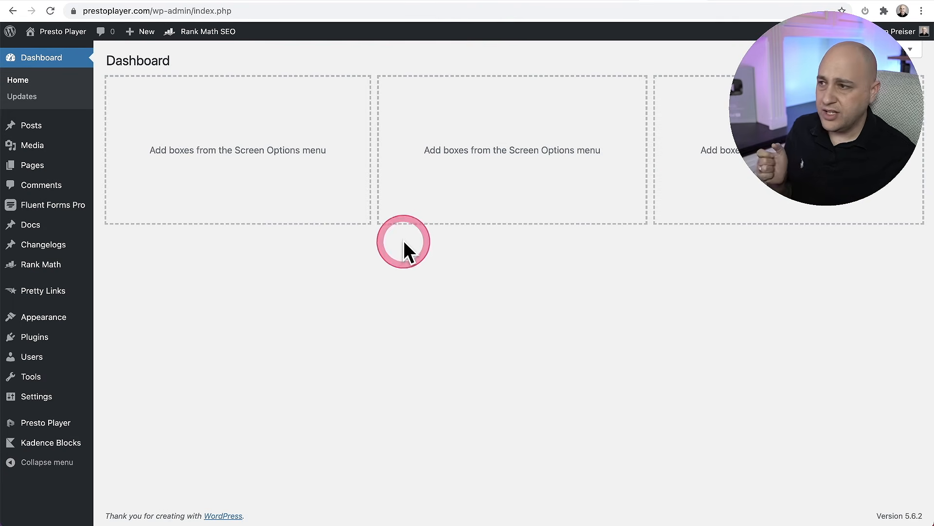
On the prestoplayer.com site, open Presto Player's analytics and examine the views chart, watch time chart and top videos.
mouse_move(63, 423)
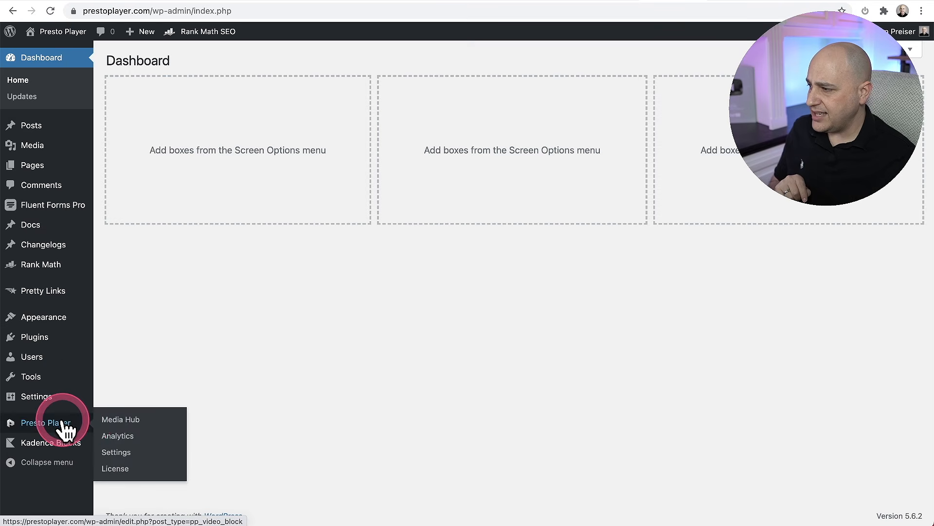
click(120, 437)
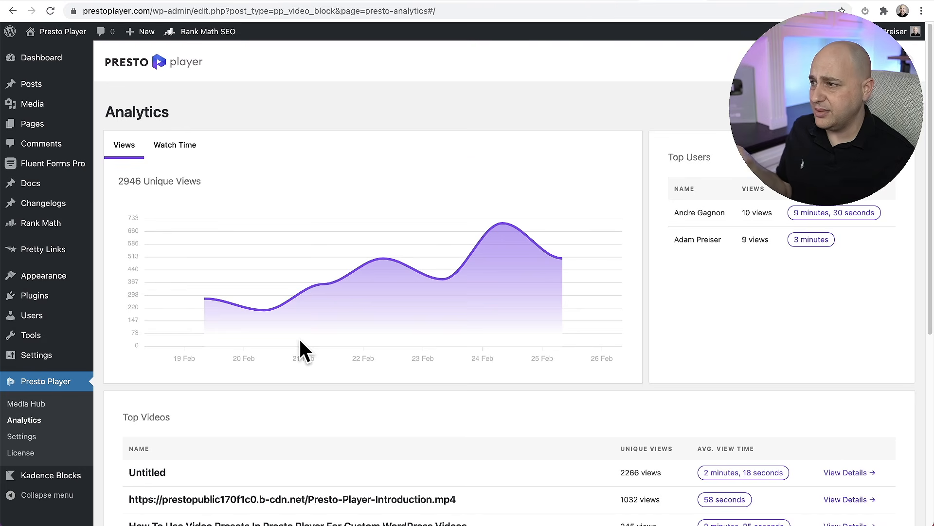
click(269, 276)
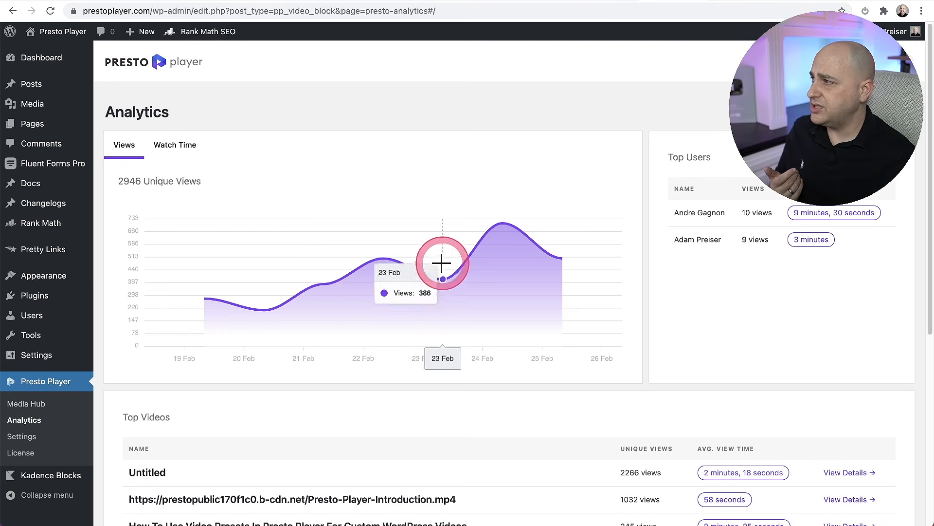
click(195, 157)
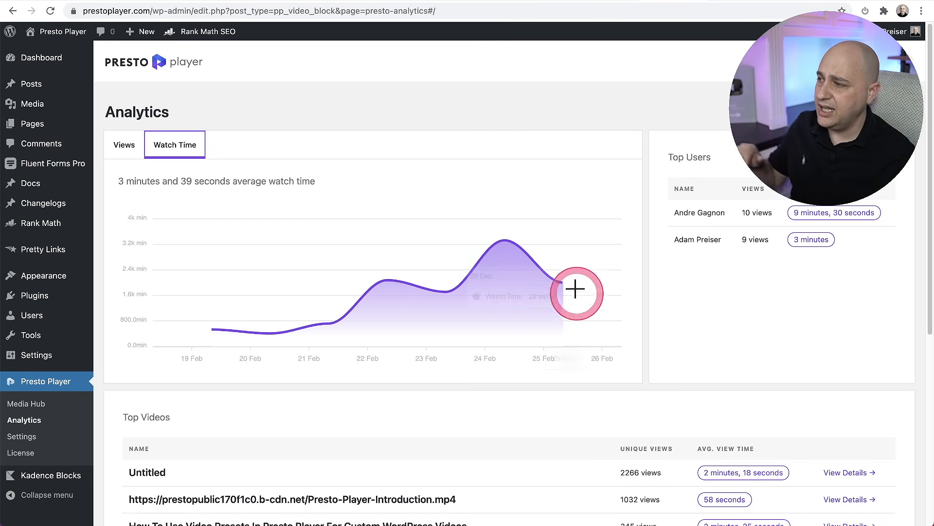
scroll(574, 286, down, 6)
scroll(140, 183, down, 1)
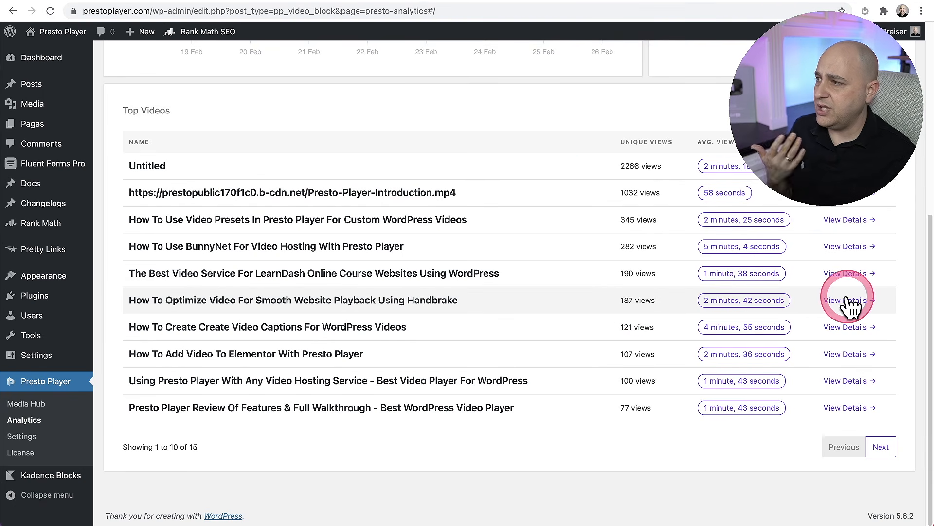
Open the analytics details for "How To Use Video Presets In Presto Player For Custom WordPress Videos" and examine its audience retention.
click(847, 222)
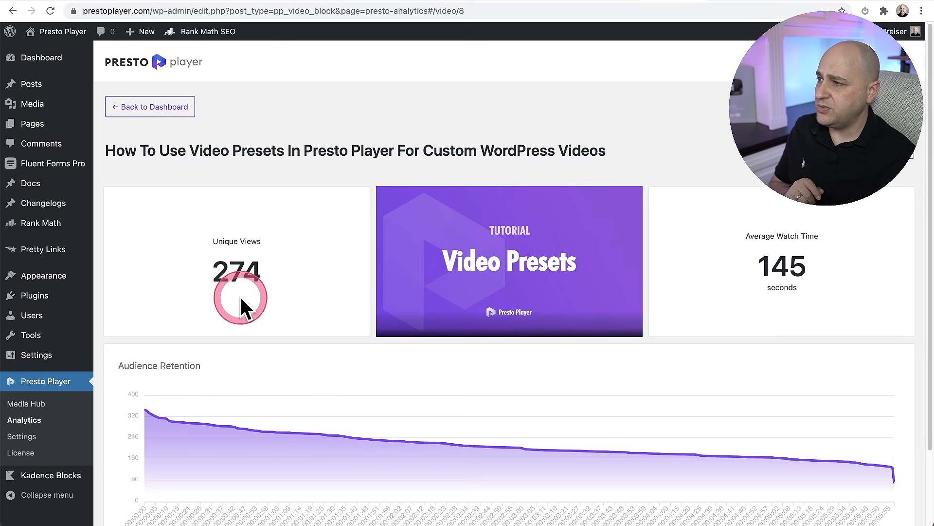
scroll(780, 270, down, 3)
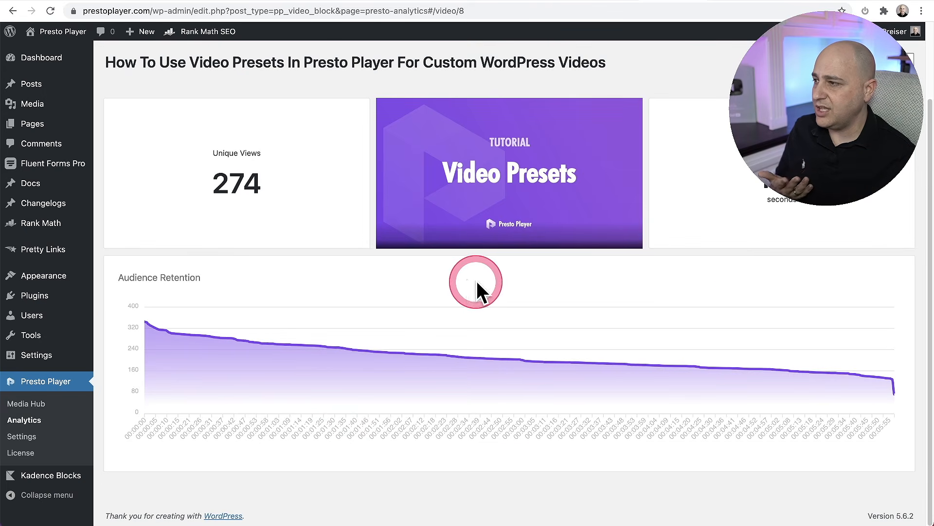
mouse_move(212, 334)
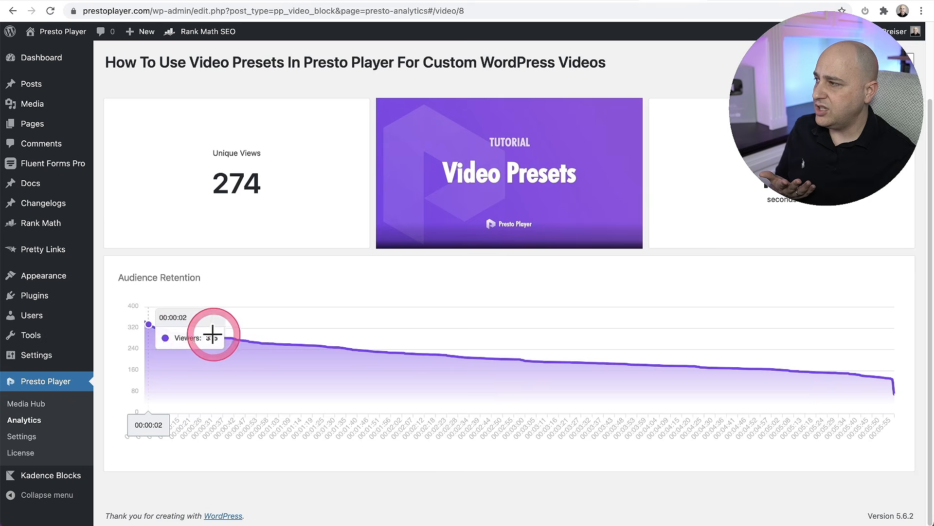